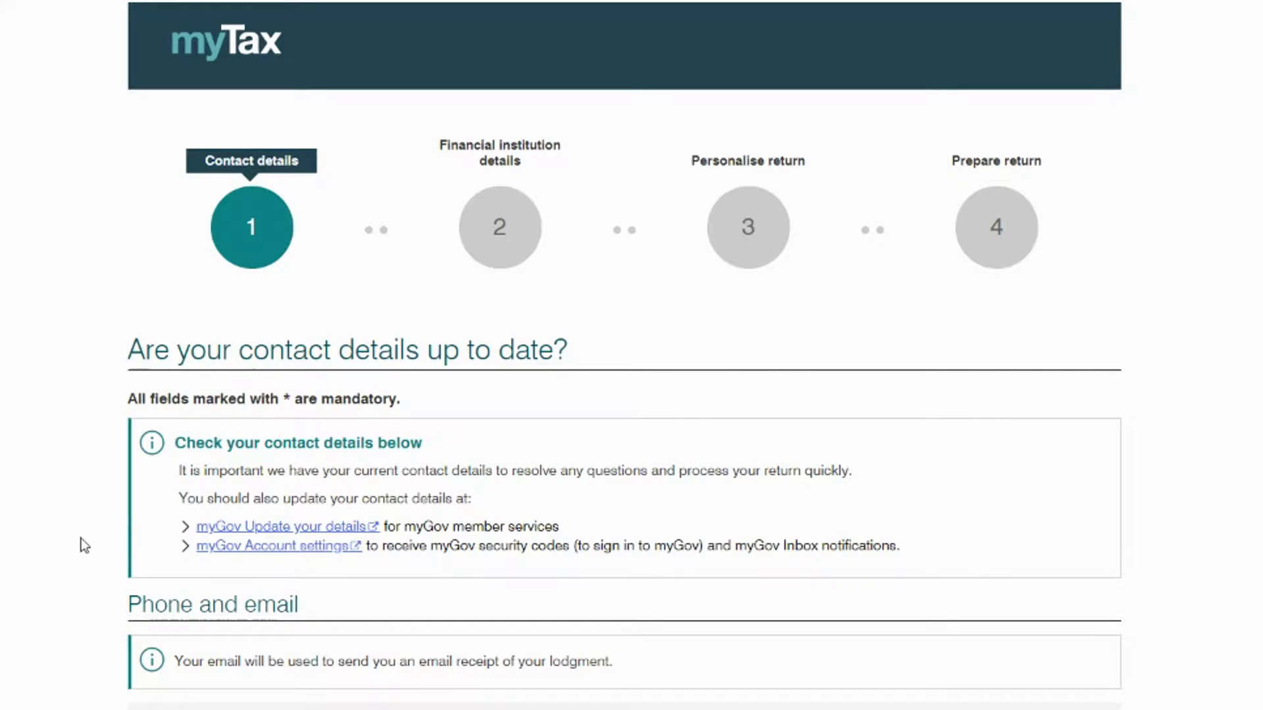
Step: Accept the existing contact details and refund bank account details without changes
scroll(81, 538, down, 5)
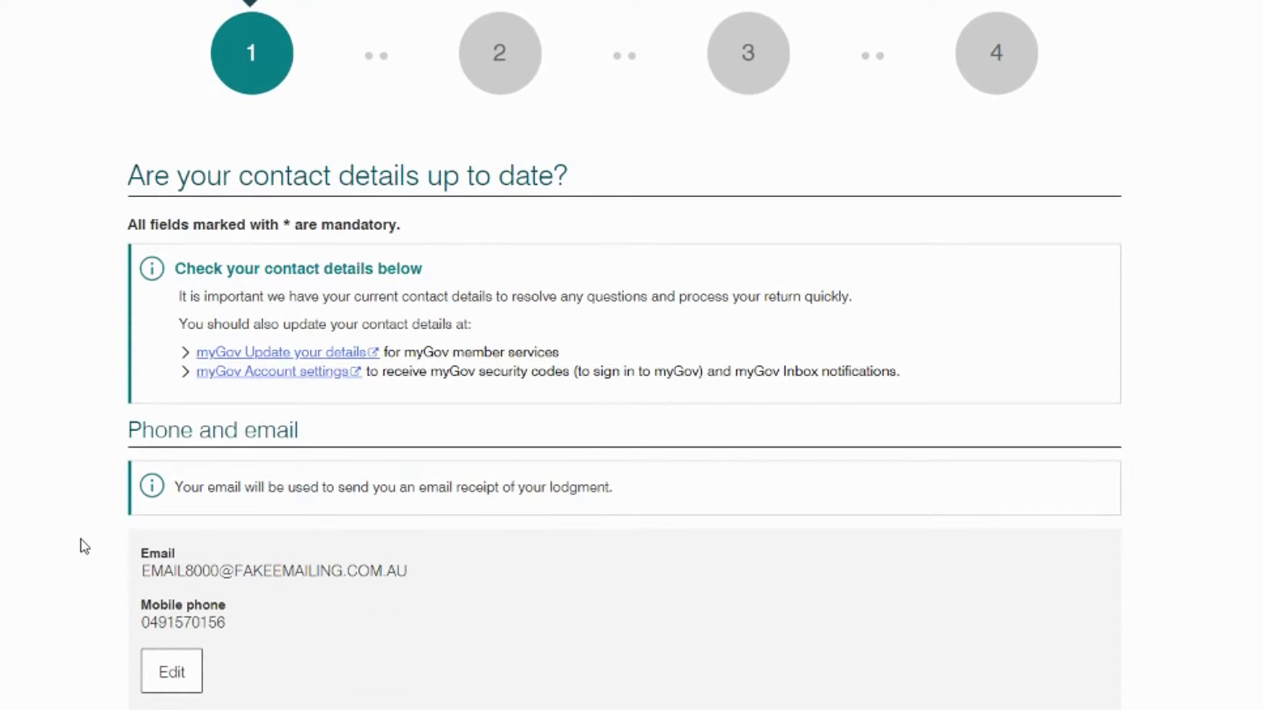
scroll(80, 539, down, 9)
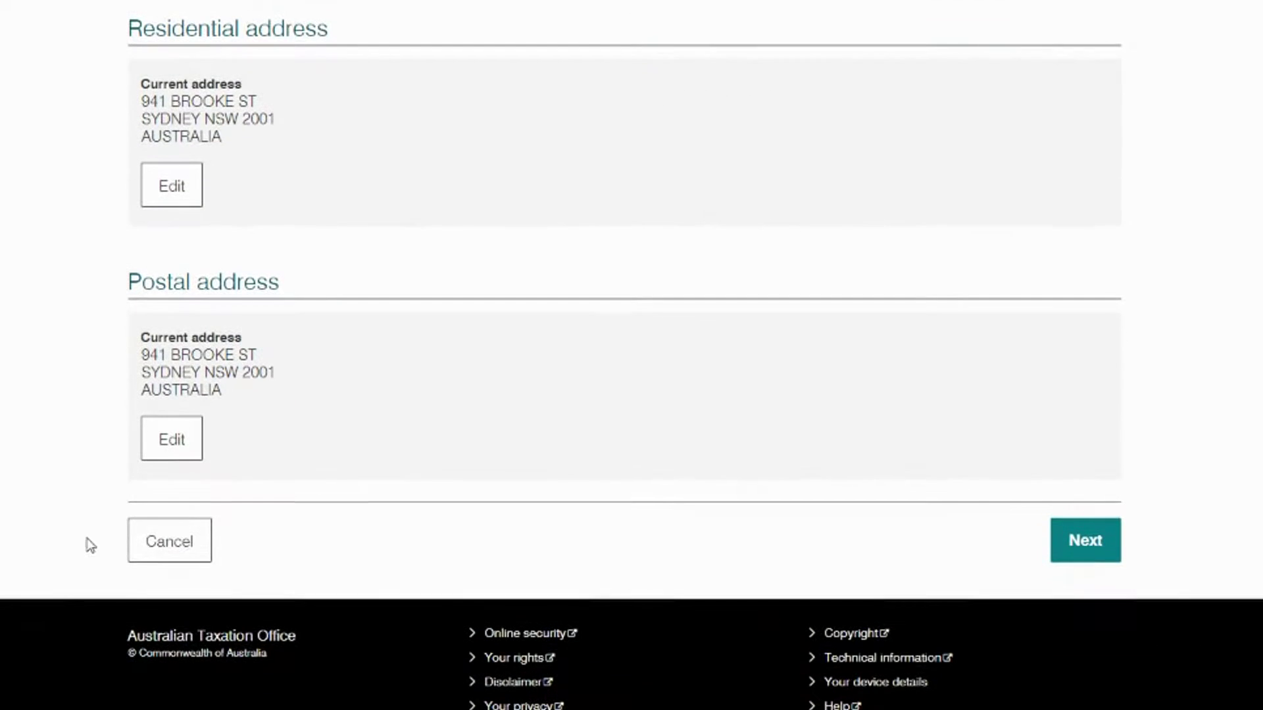
click(1074, 556)
scroll(1072, 543, down, 1)
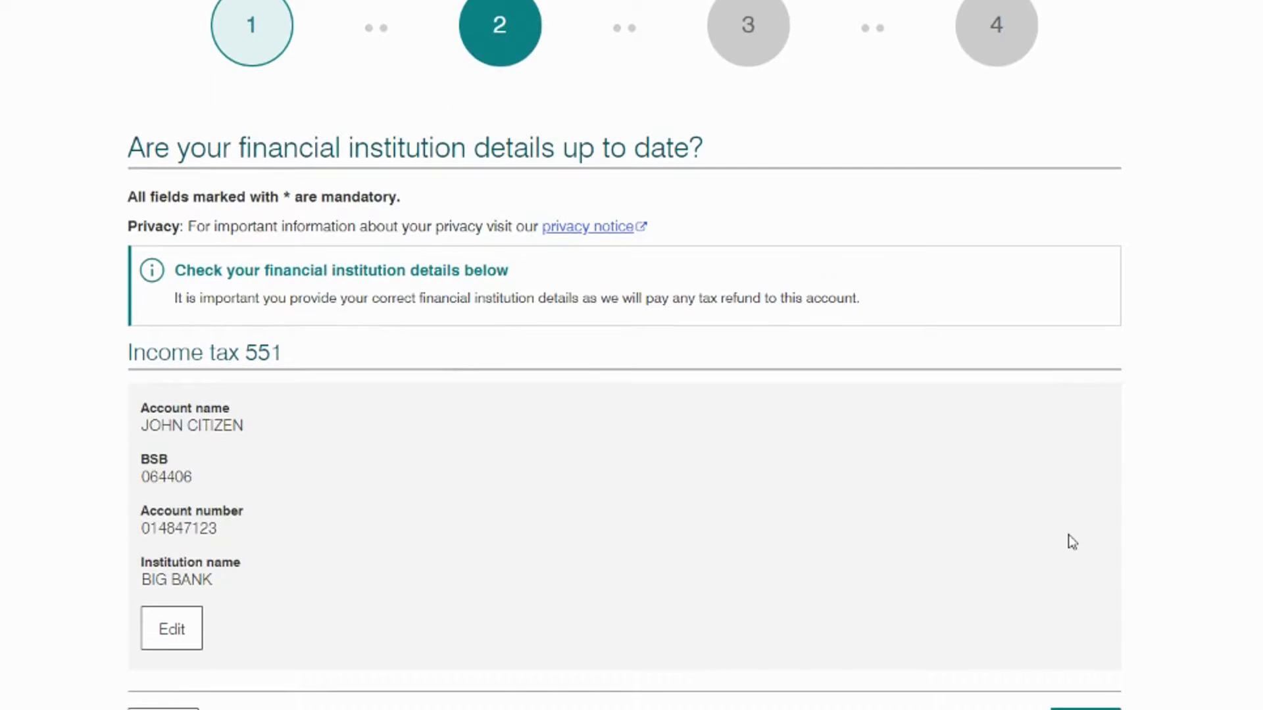
scroll(1070, 540, down, 1)
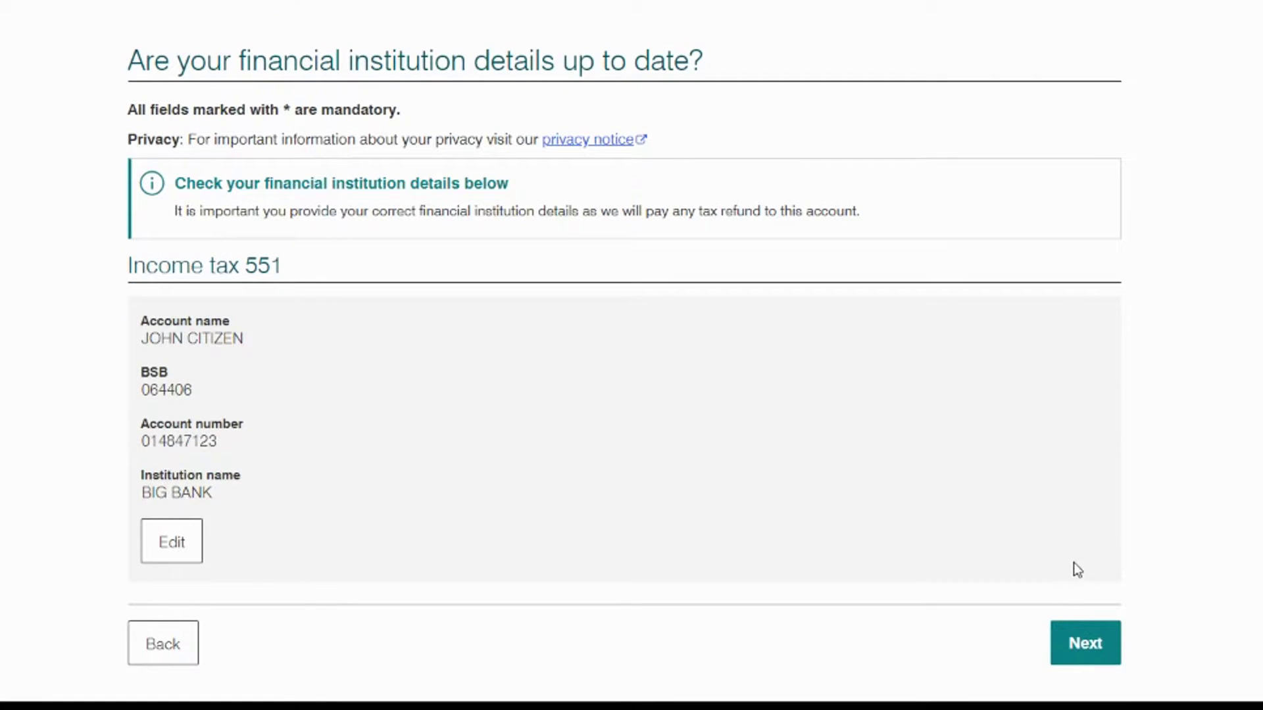
click(1078, 645)
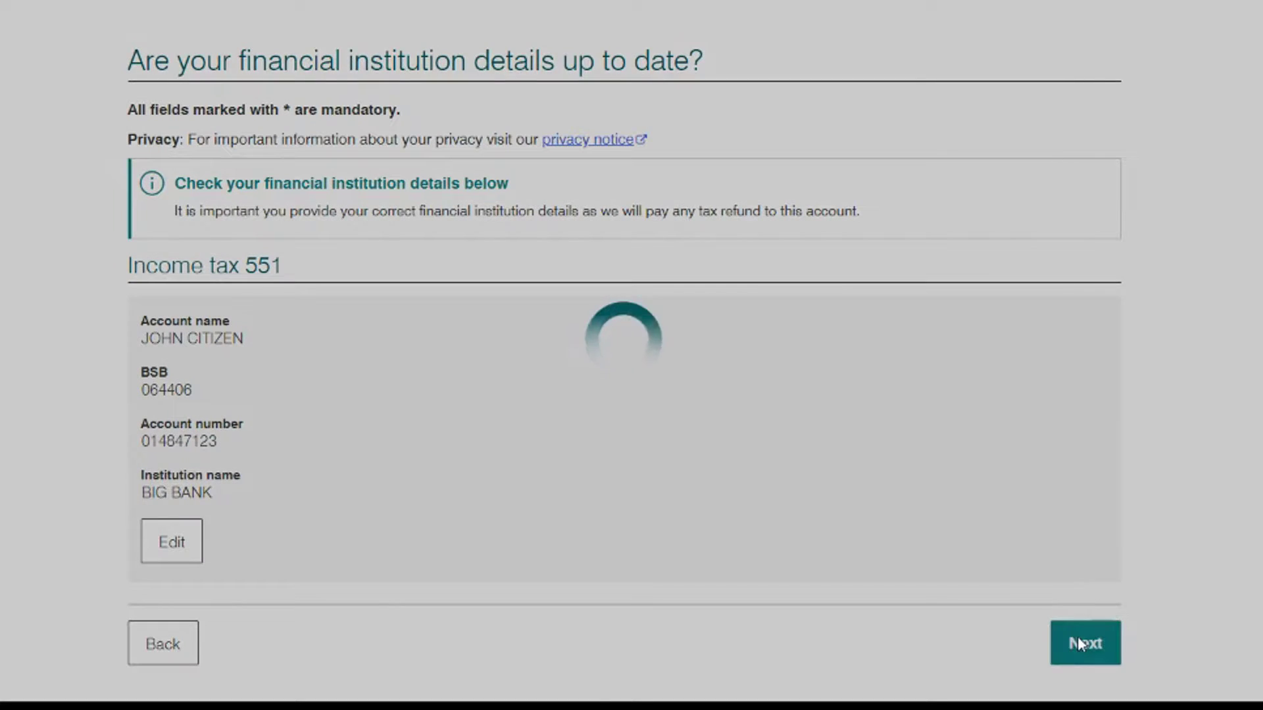
Step: Confirm Australian residency for 2020-21 and no spouse during the year
click(335, 380)
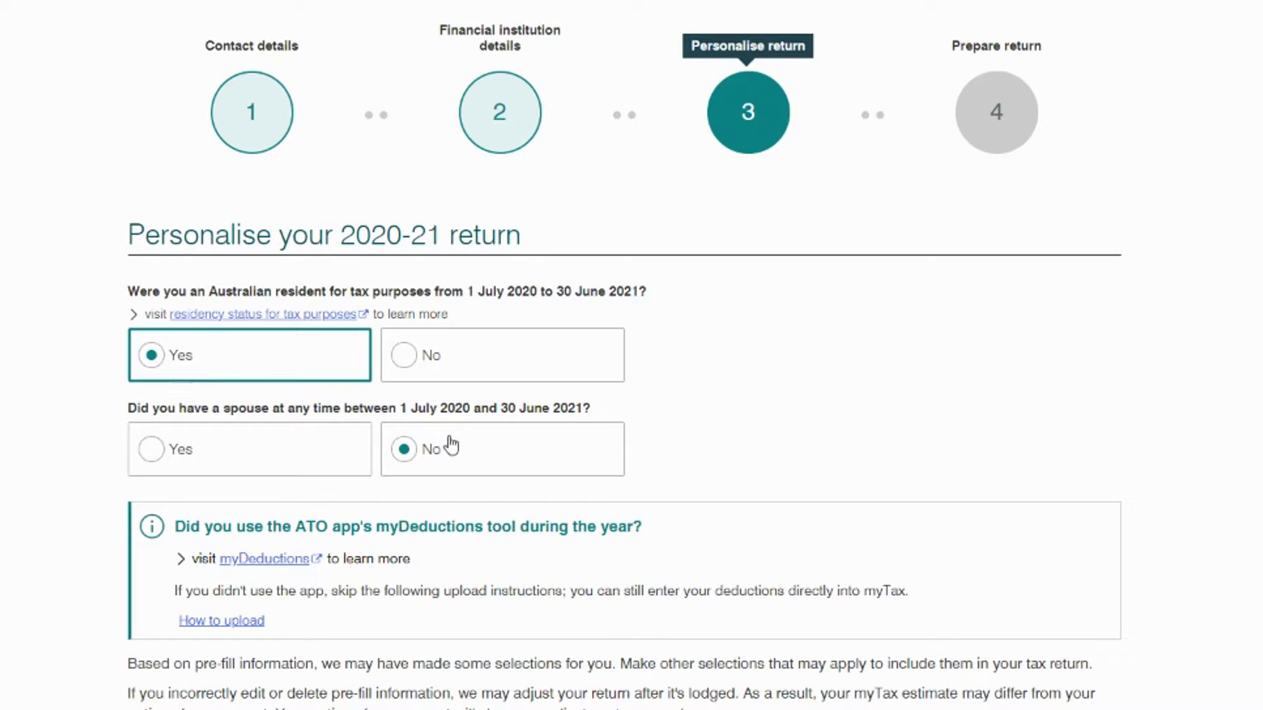
click(496, 451)
scroll(496, 450, down, 5)
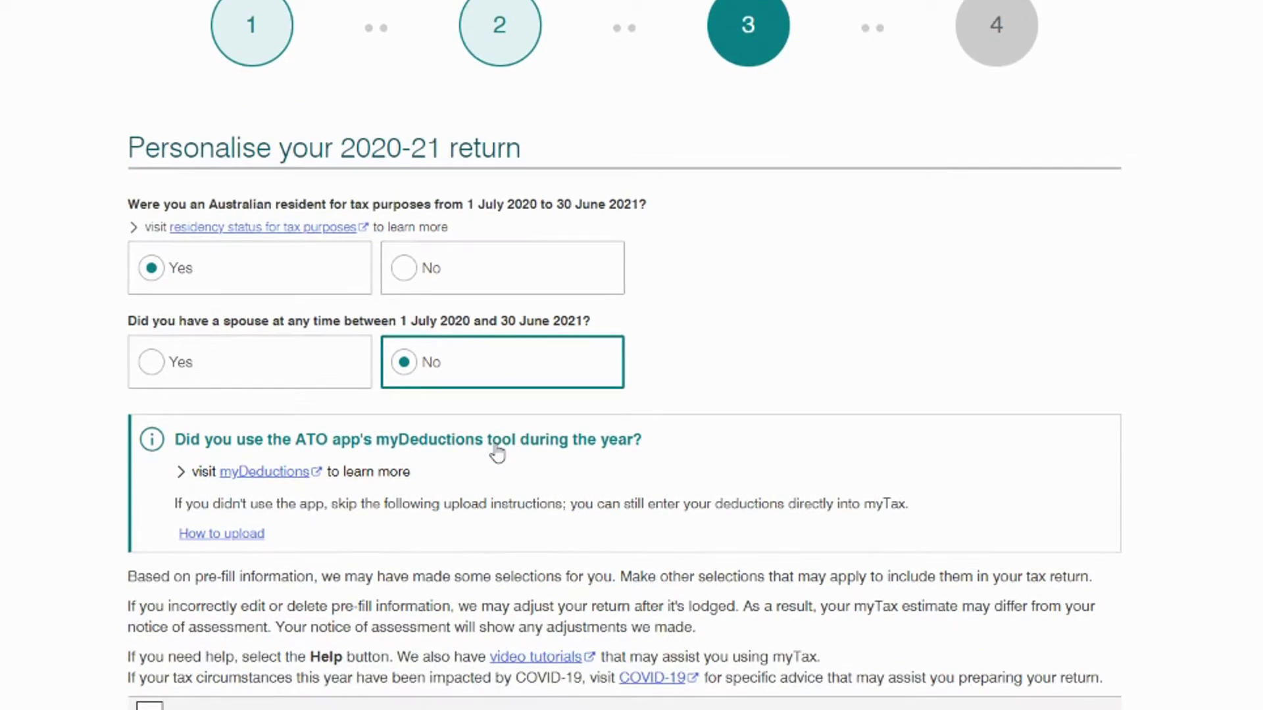
scroll(496, 444, down, 3)
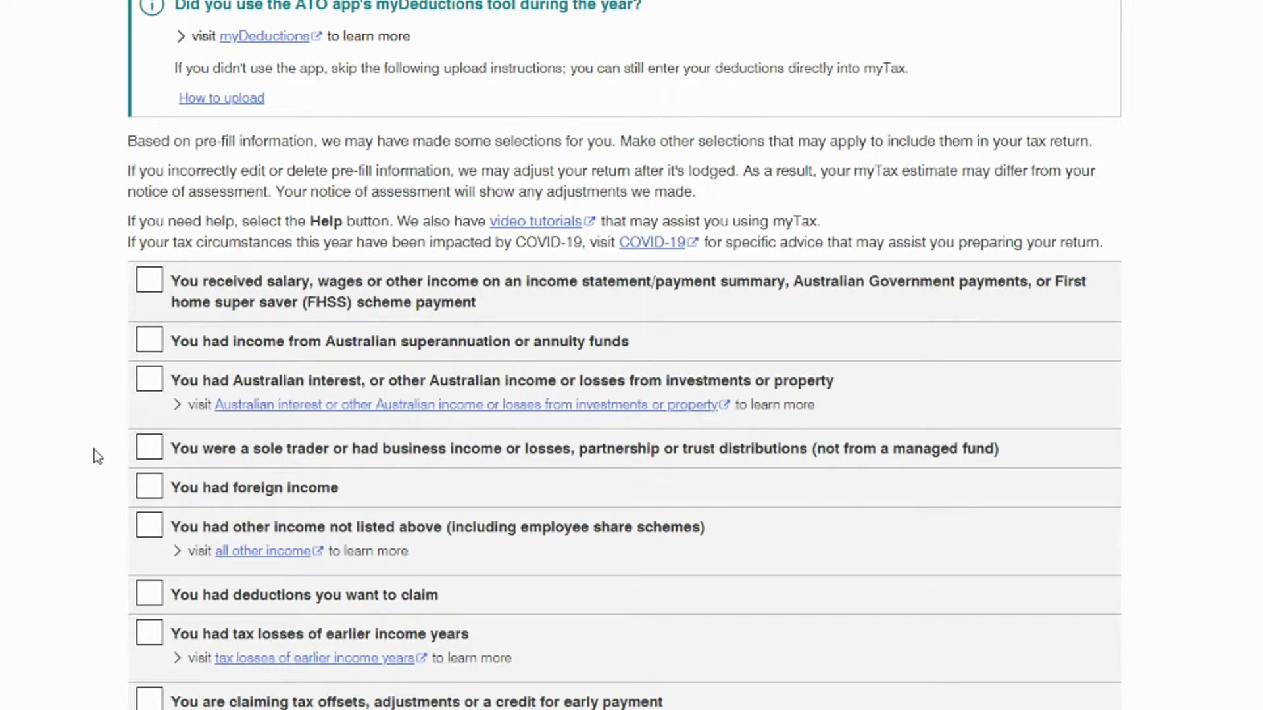
Step: Include Australian interest/investments and capital gains not from a managed fund
click(146, 385)
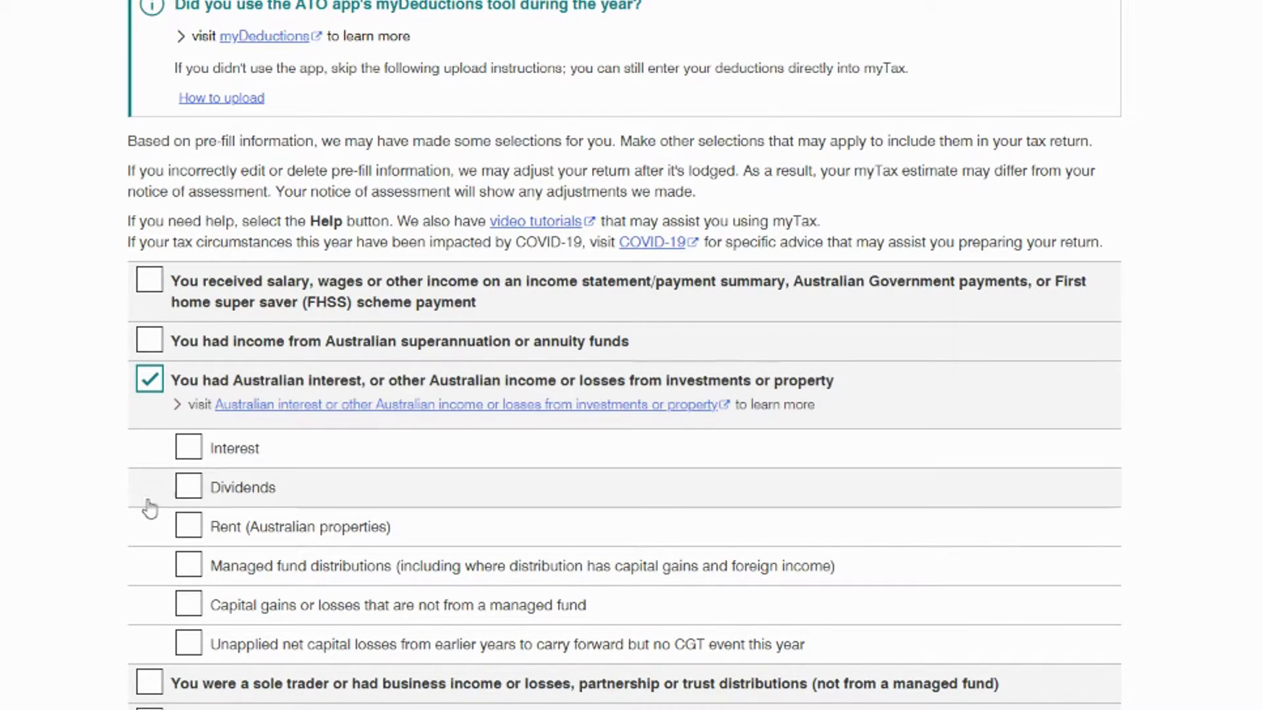
click(189, 609)
scroll(90, 584, down, 3)
scroll(90, 583, down, 1)
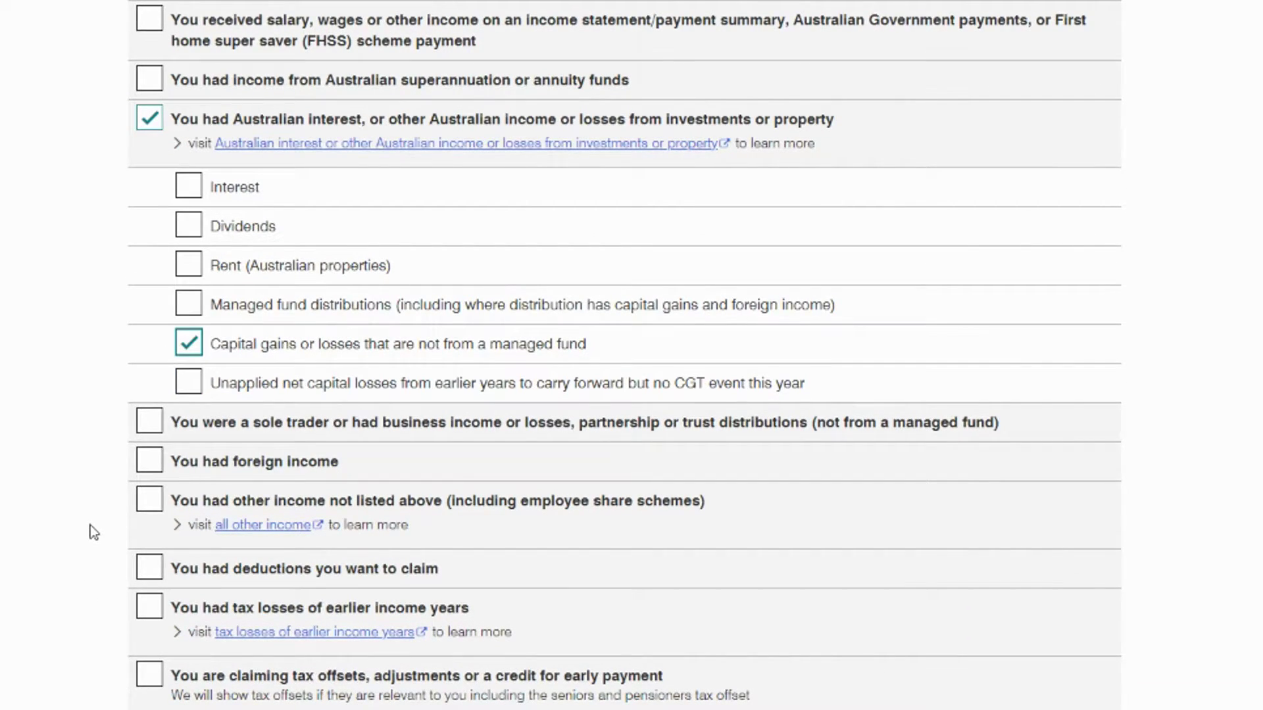
Step: Include other income and other deductions, then continue to preparing the return
click(146, 506)
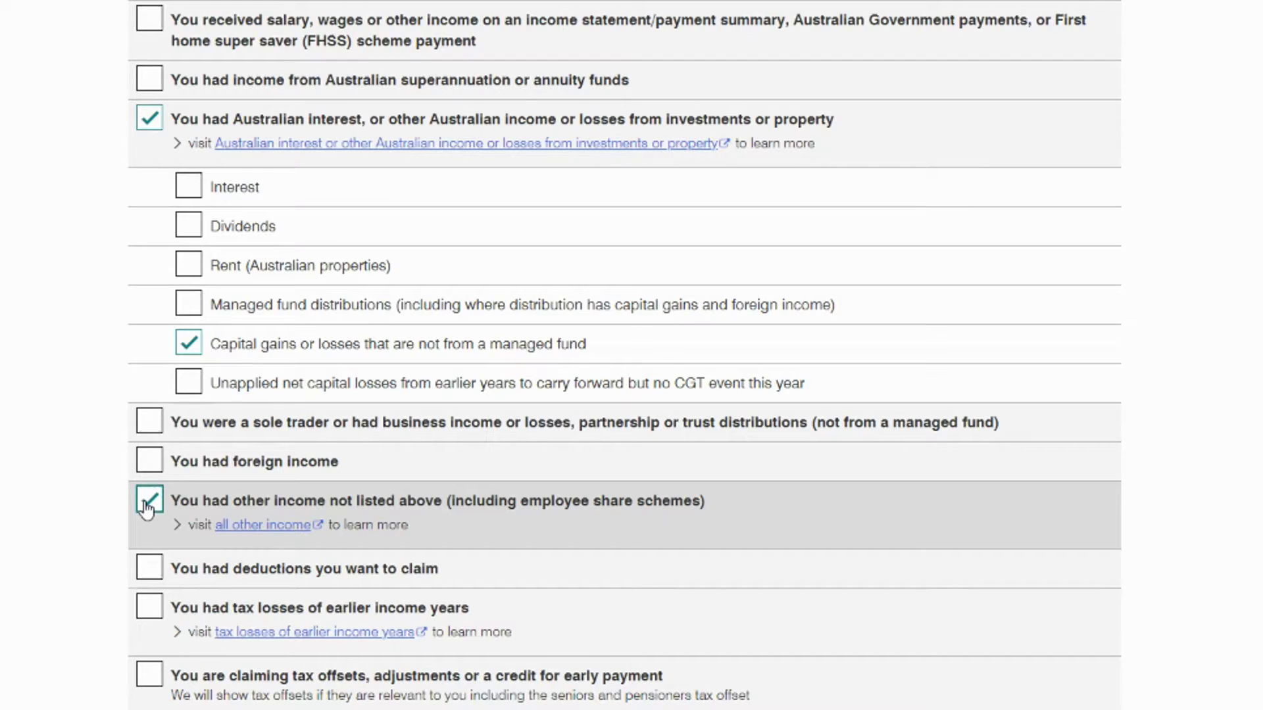
scroll(135, 516, down, 2)
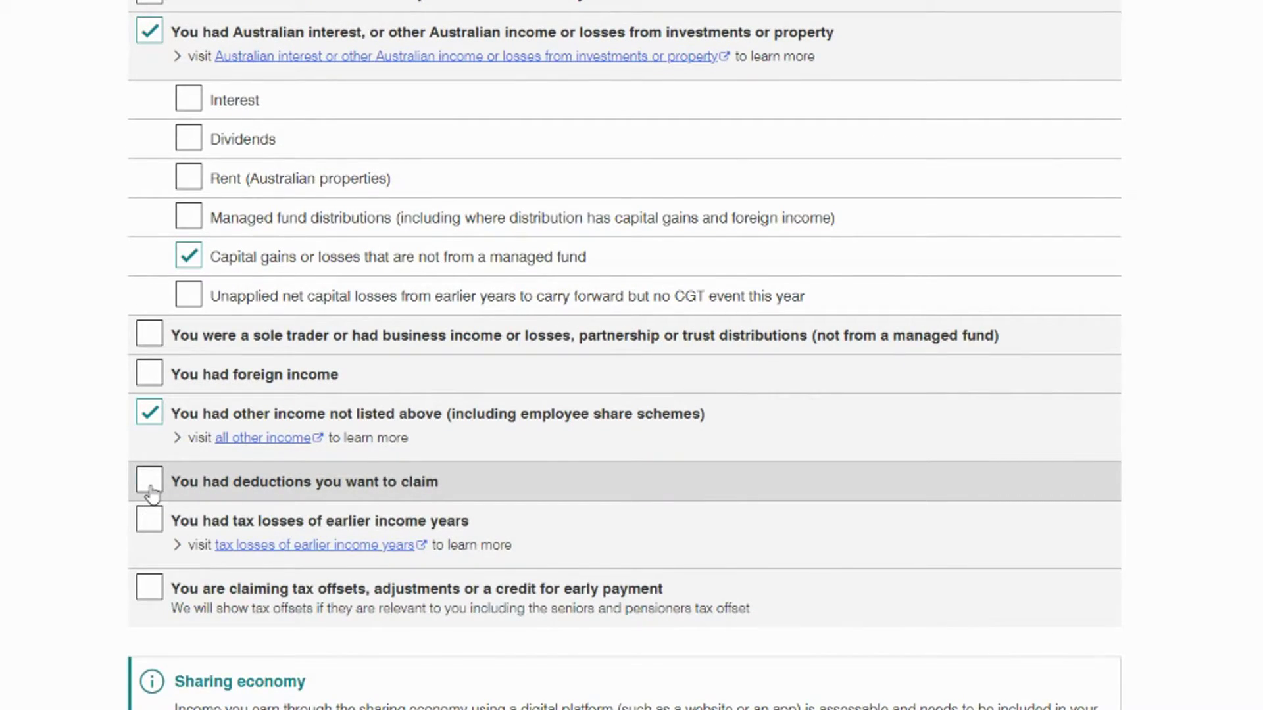
click(151, 484)
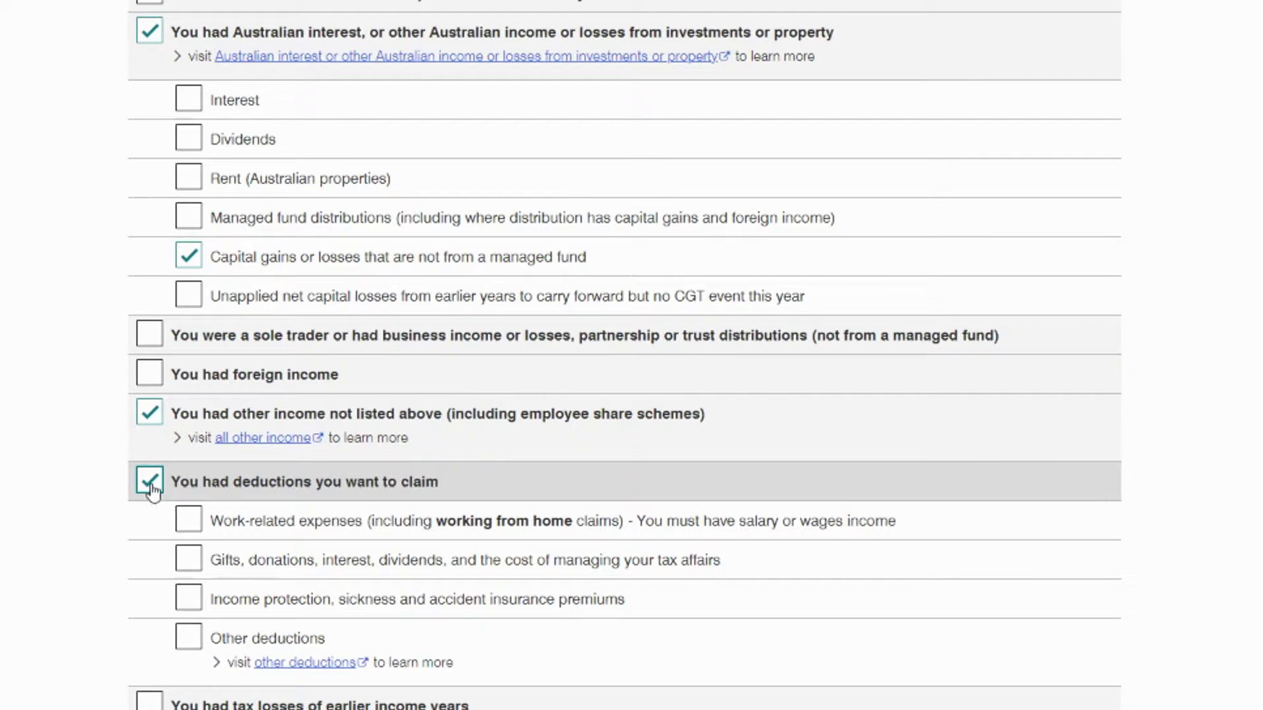
click(188, 638)
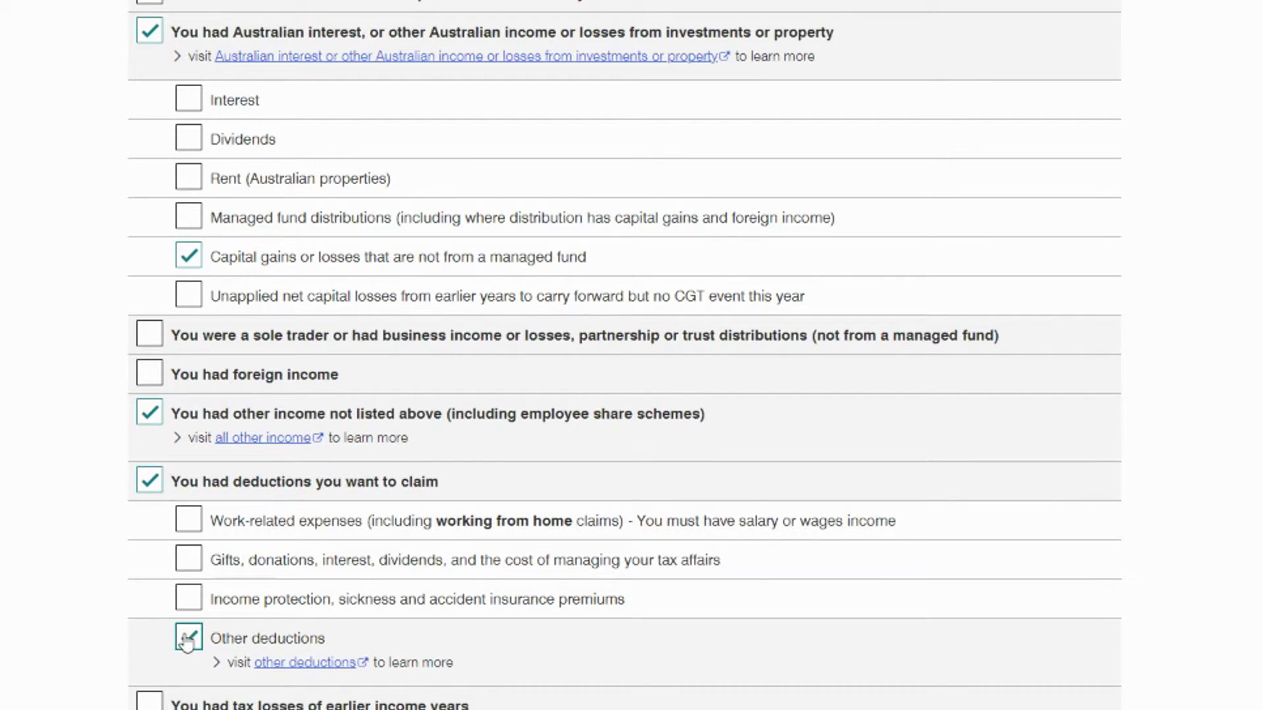
scroll(186, 643, down, 10)
click(1060, 551)
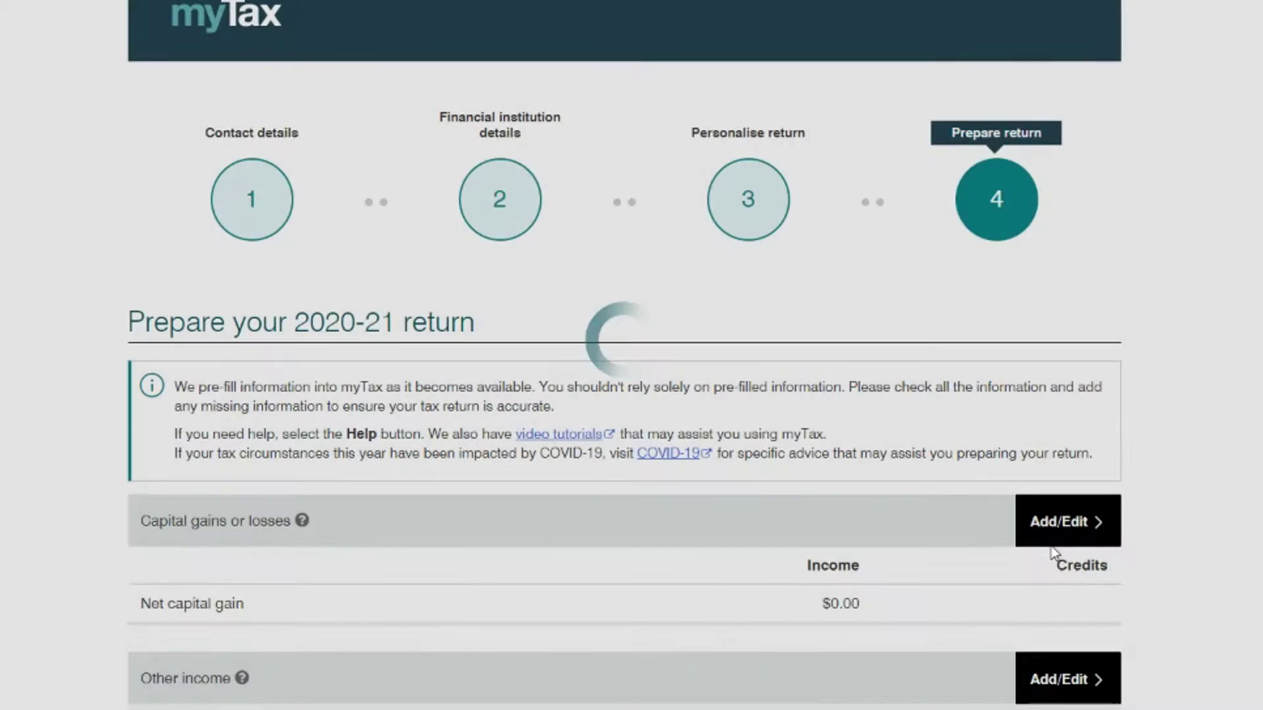
scroll(1051, 555, down, 3)
click(1059, 360)
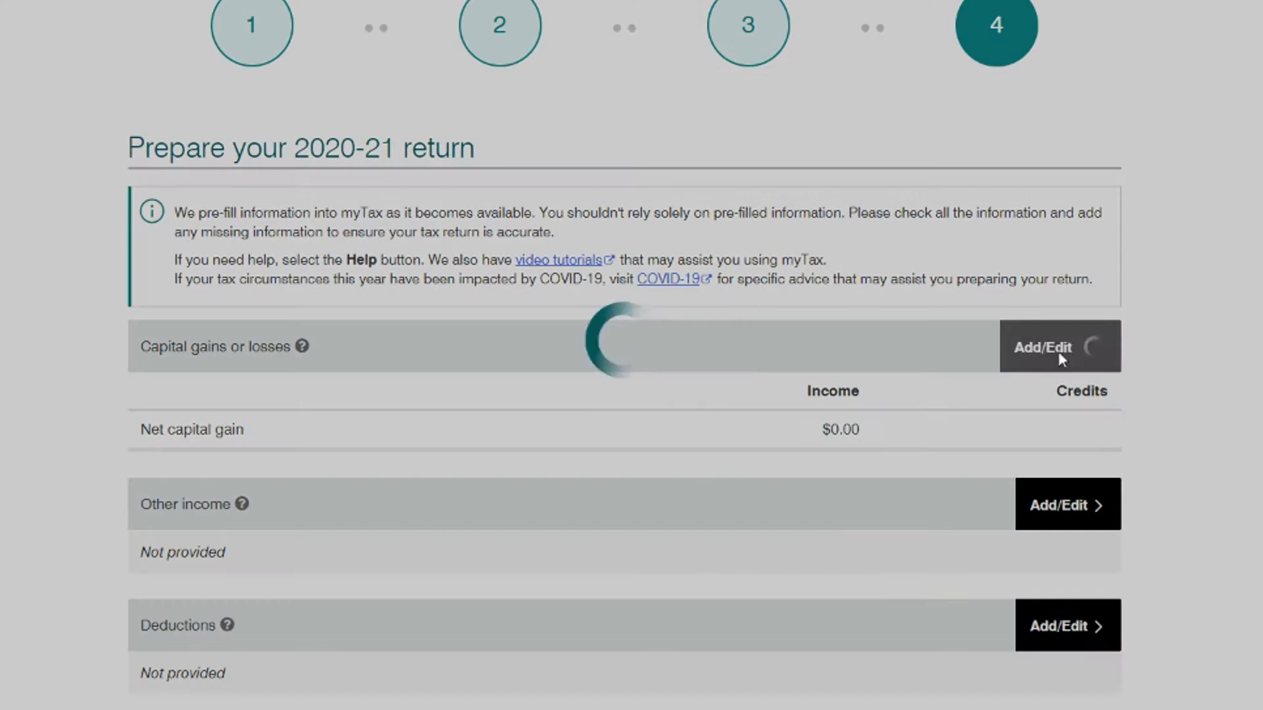
Step: Enter 5000 as the total current year capital gains
scroll(1013, 387, down, 1)
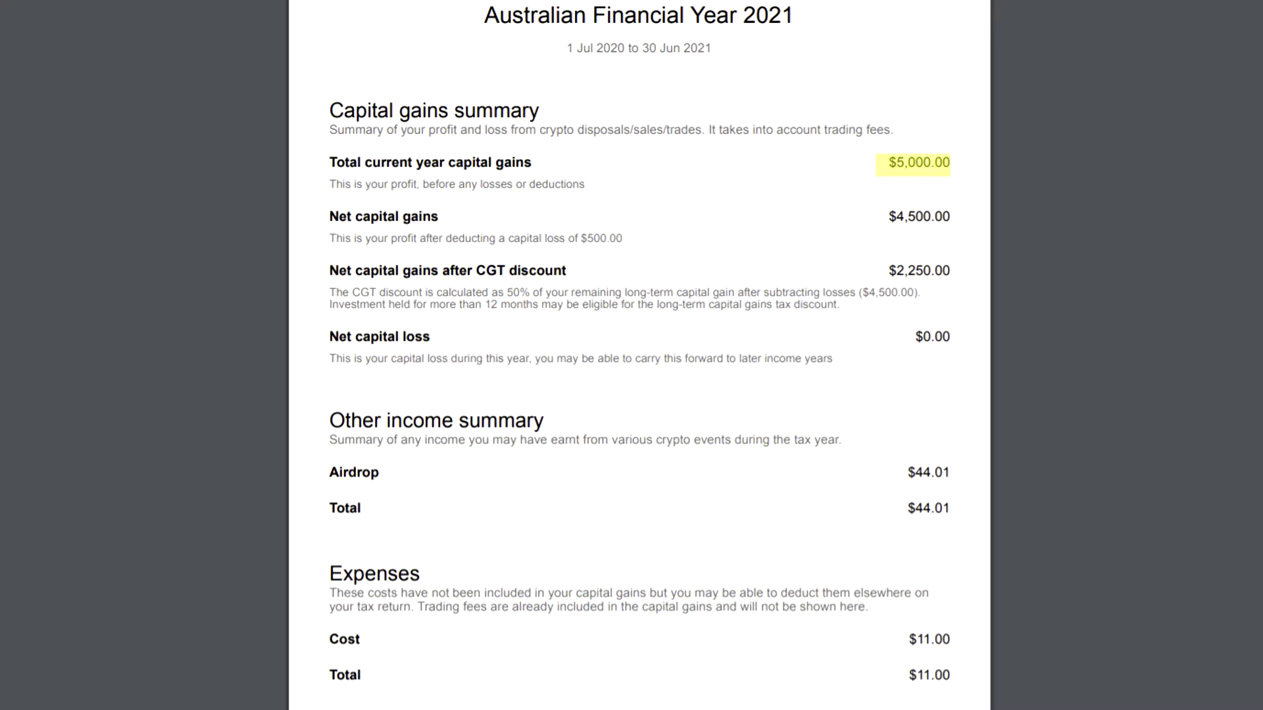
text(5000)
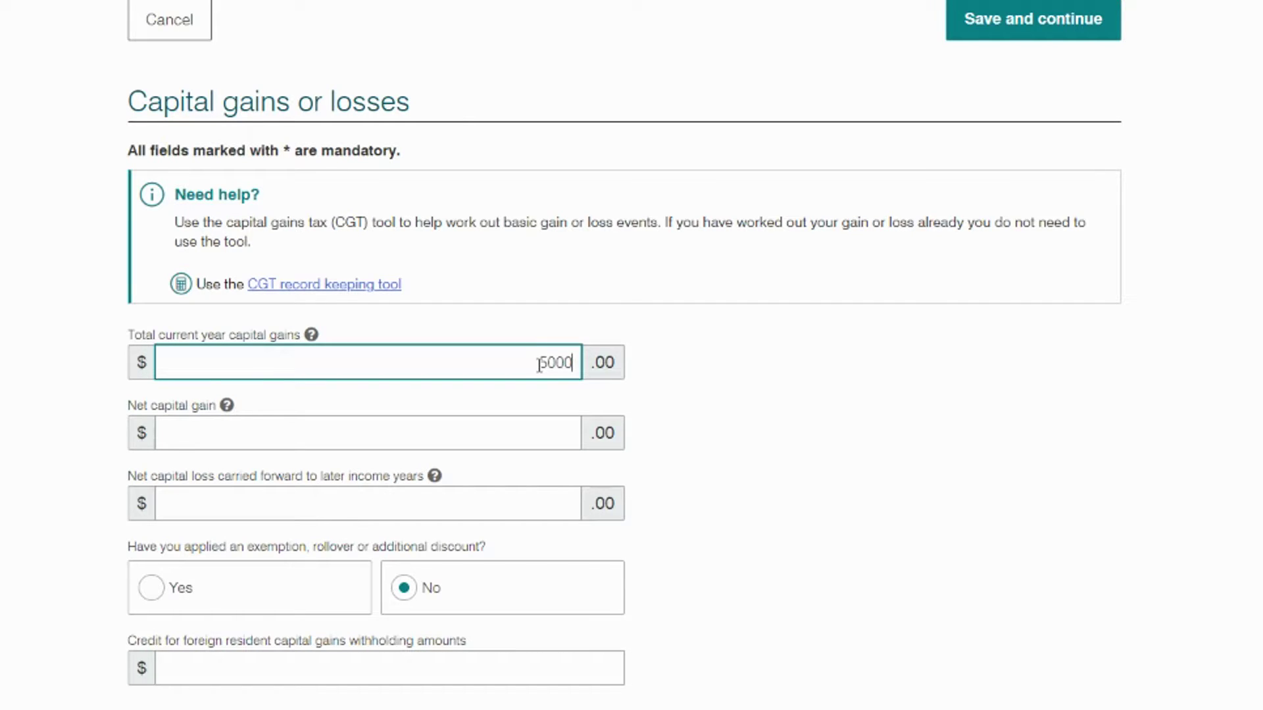
click(638, 399)
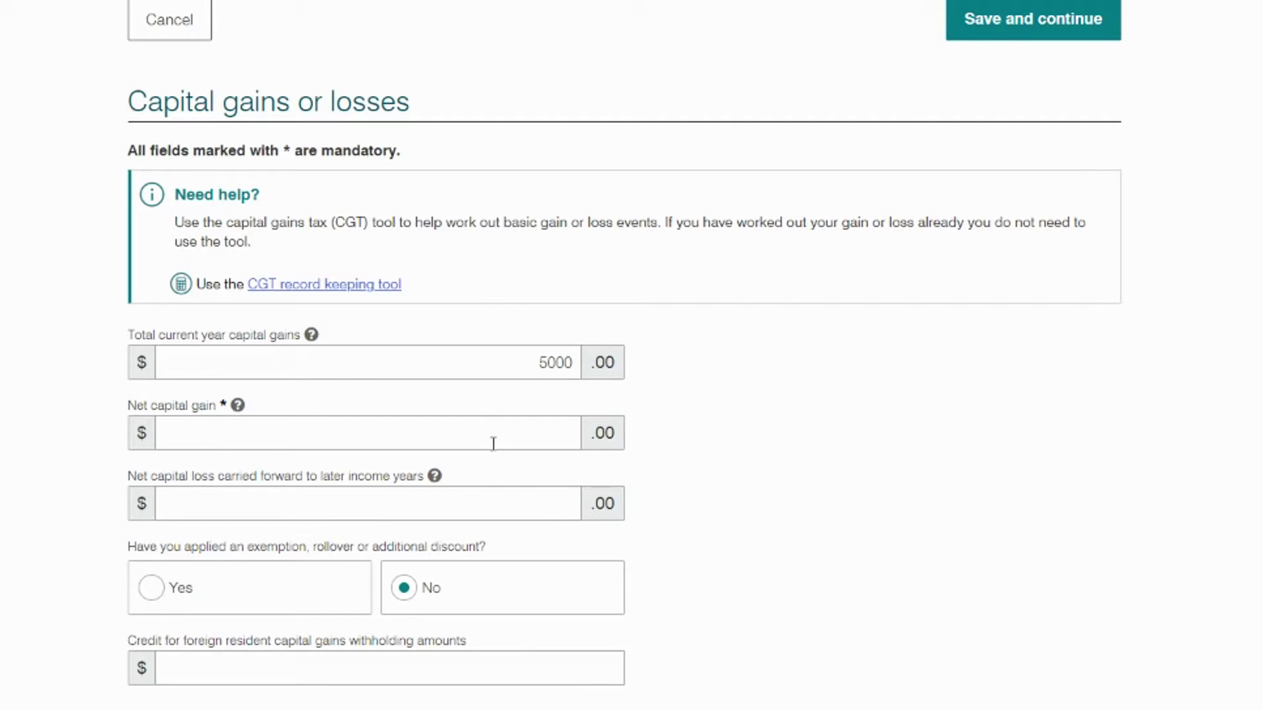
Step: Enter a net capital gain of 2250 and save the capital gains section
click(497, 436)
text(2250)
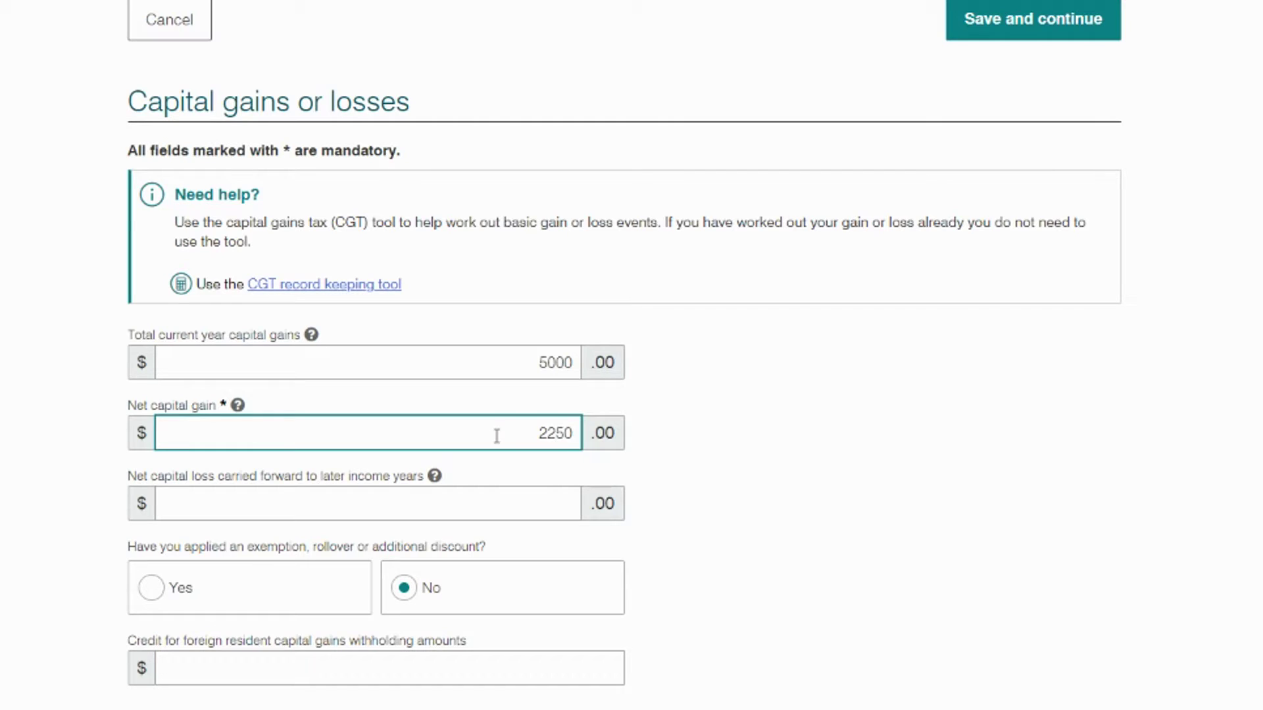
scroll(723, 426, down, 1)
scroll(724, 426, down, 1)
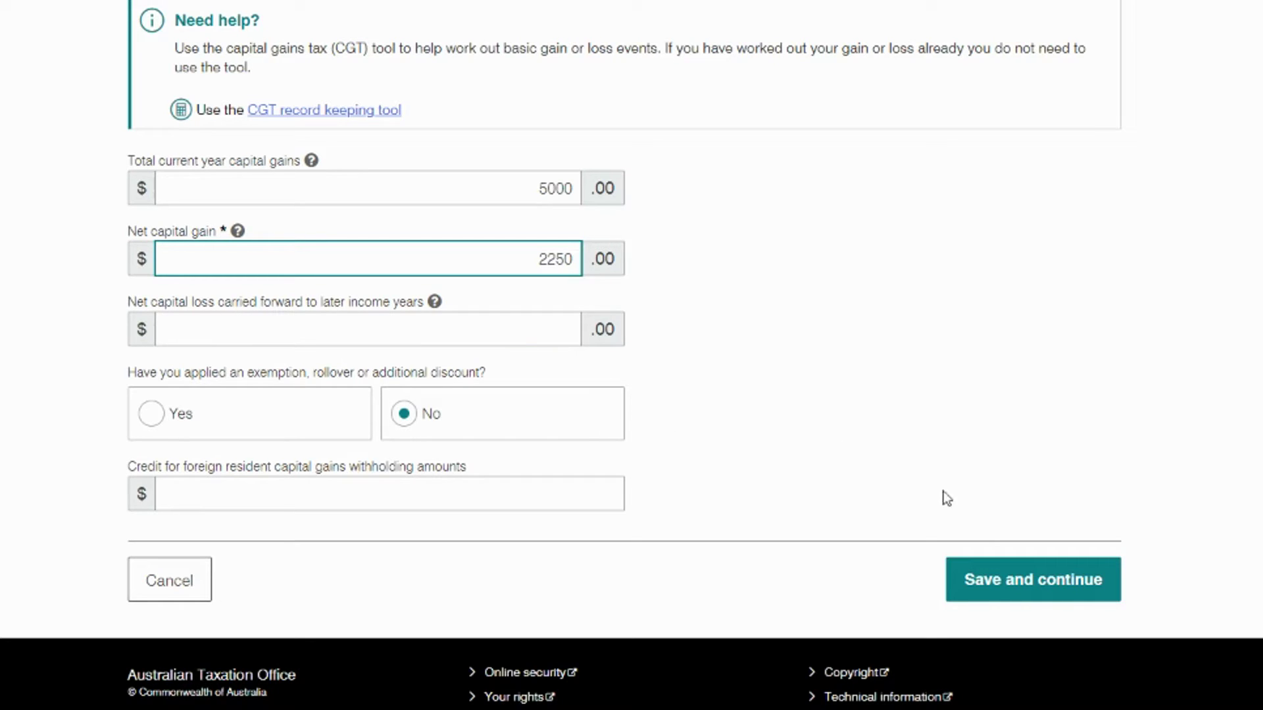
click(1010, 584)
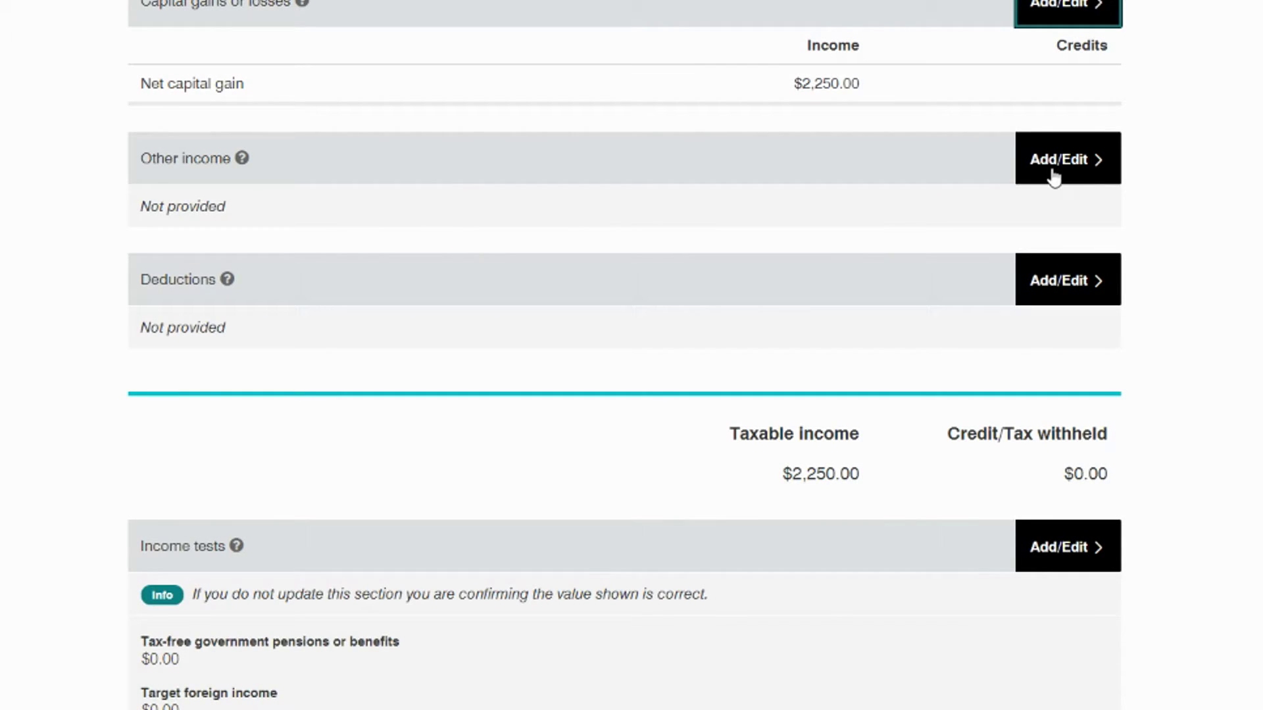
Step: Add a $44 other income entry of type Other described as 'Airdrop' and save it
click(1050, 173)
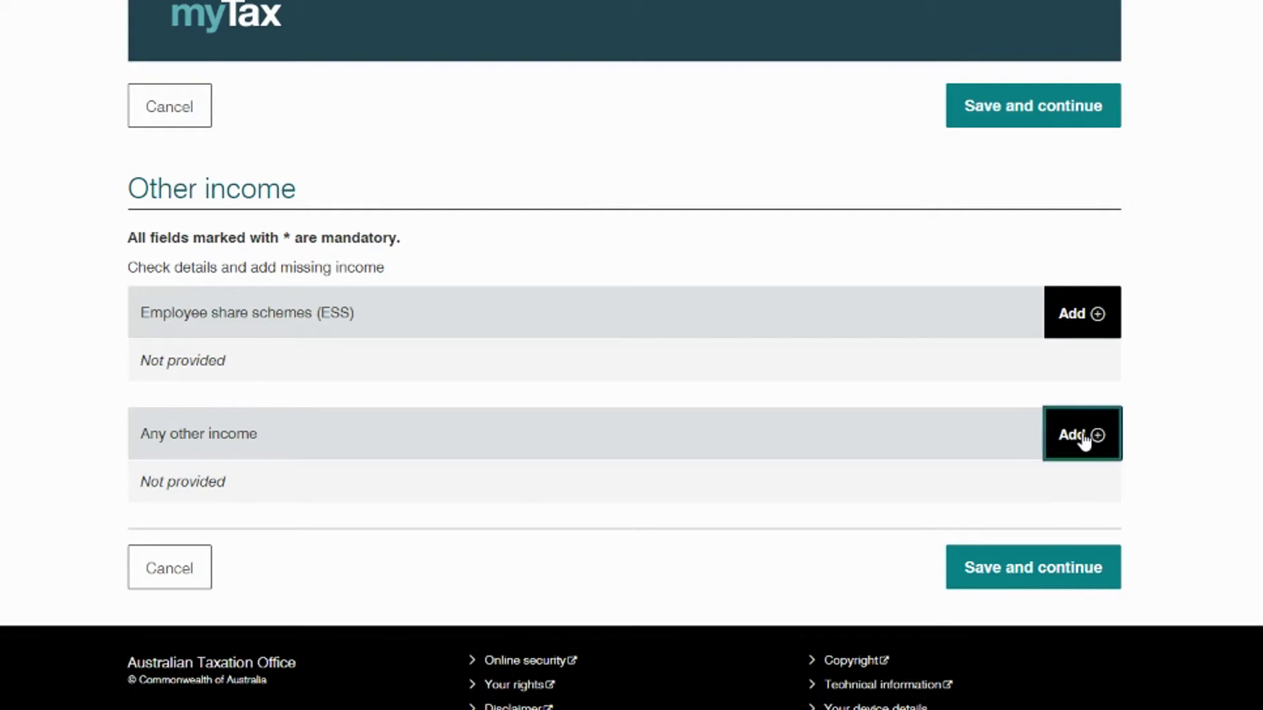
click(1078, 435)
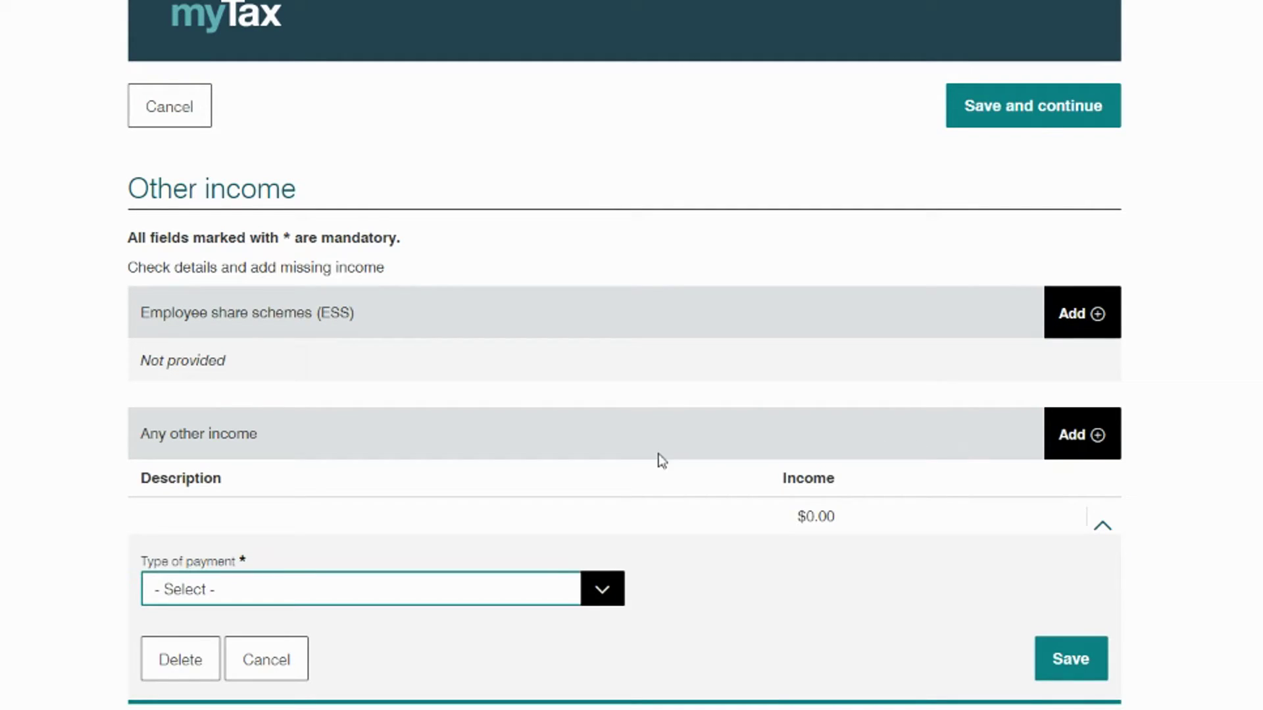
click(587, 586)
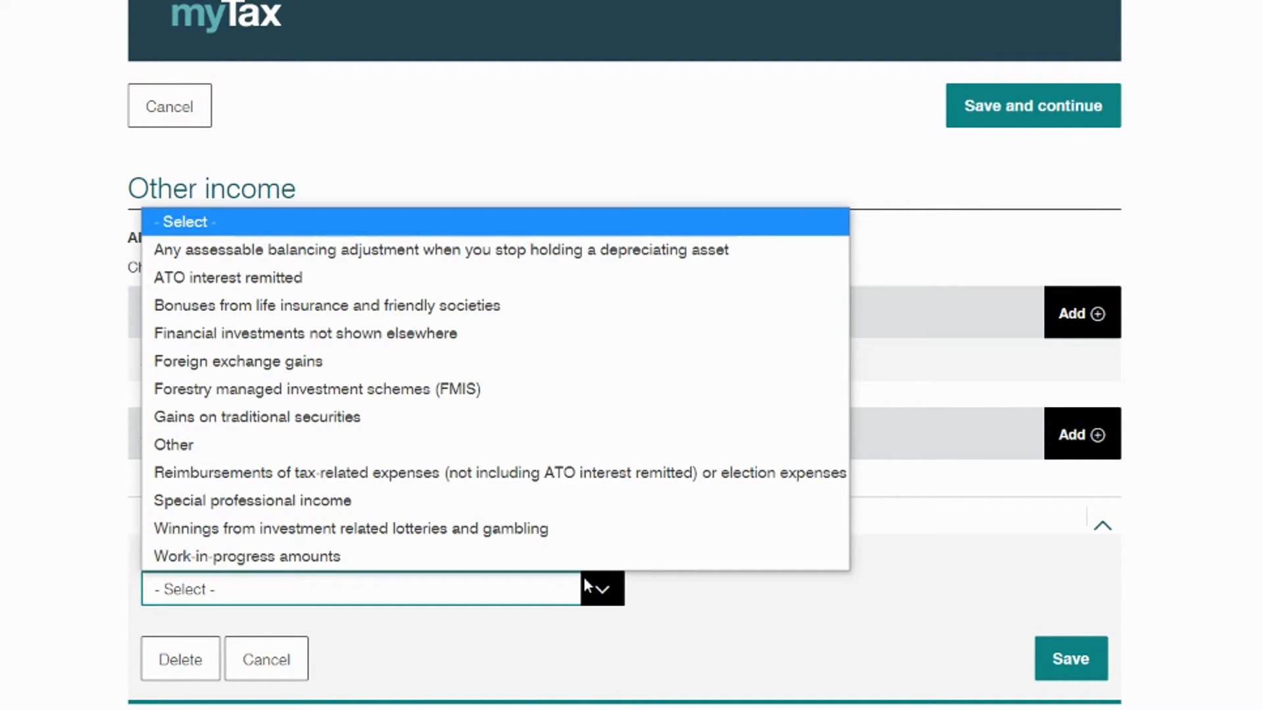
click(287, 449)
click(306, 653)
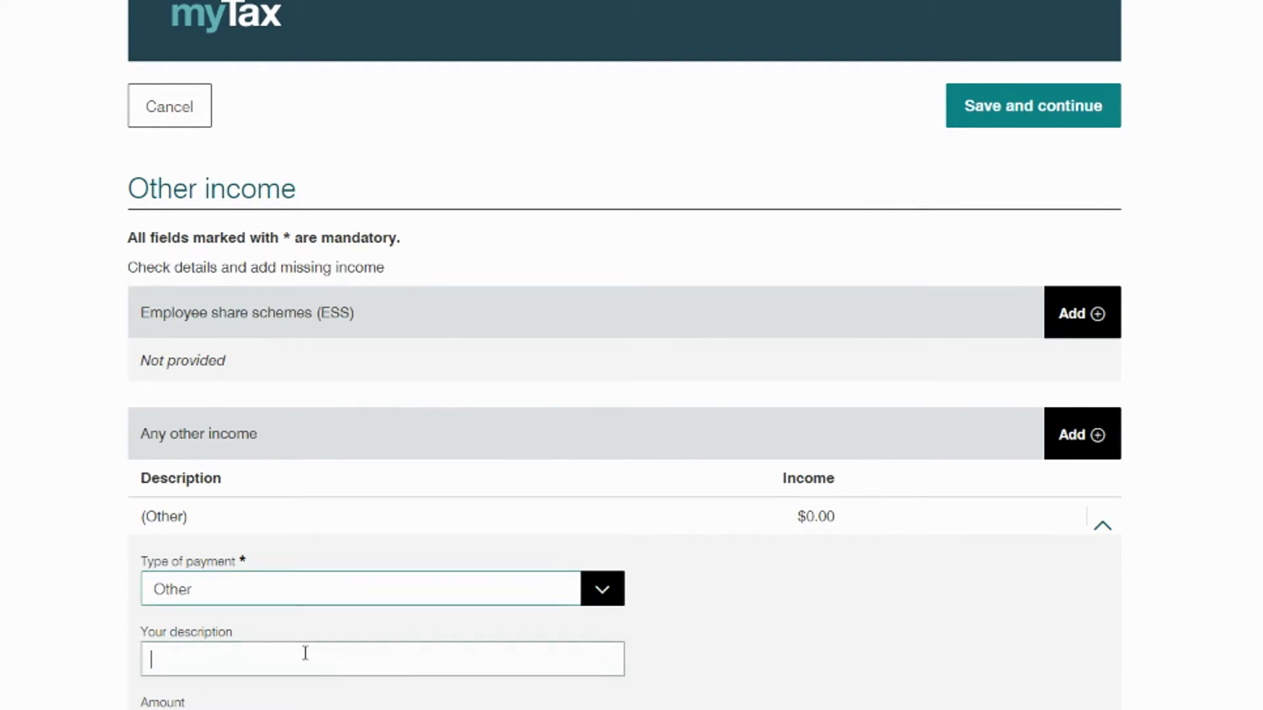
text(Aird)
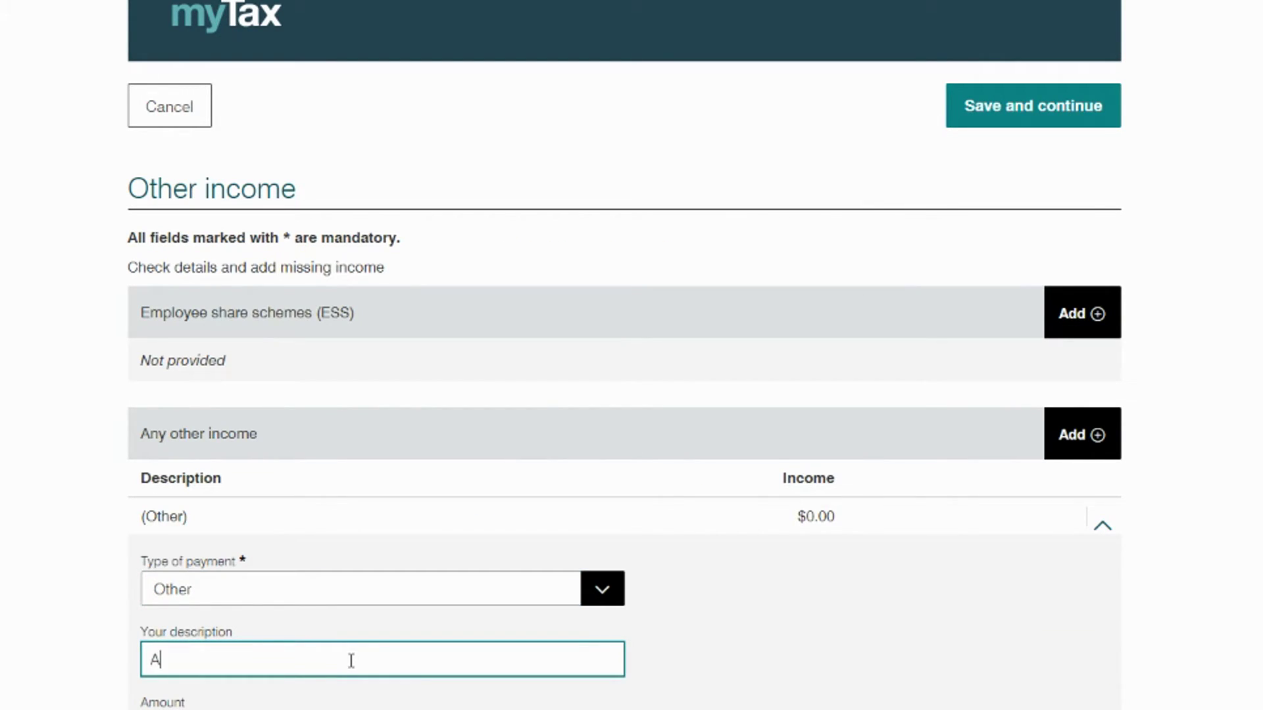
text(rop)
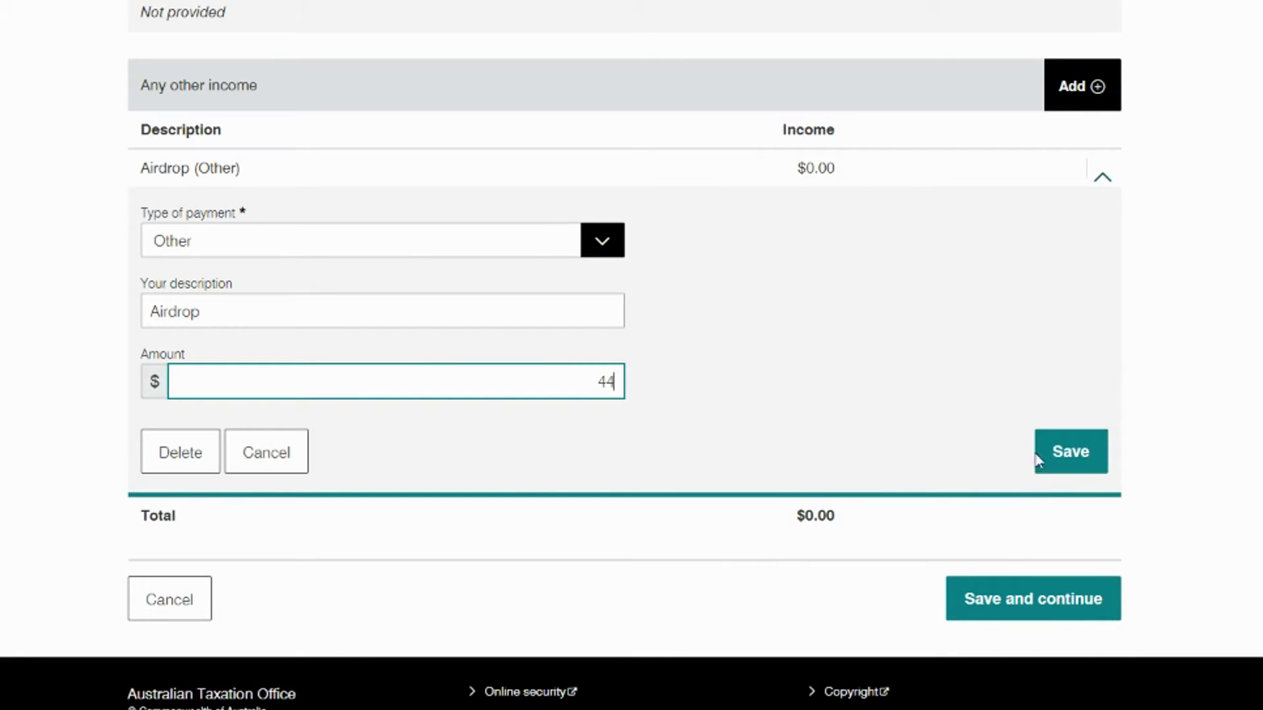
click(1048, 451)
click(1049, 529)
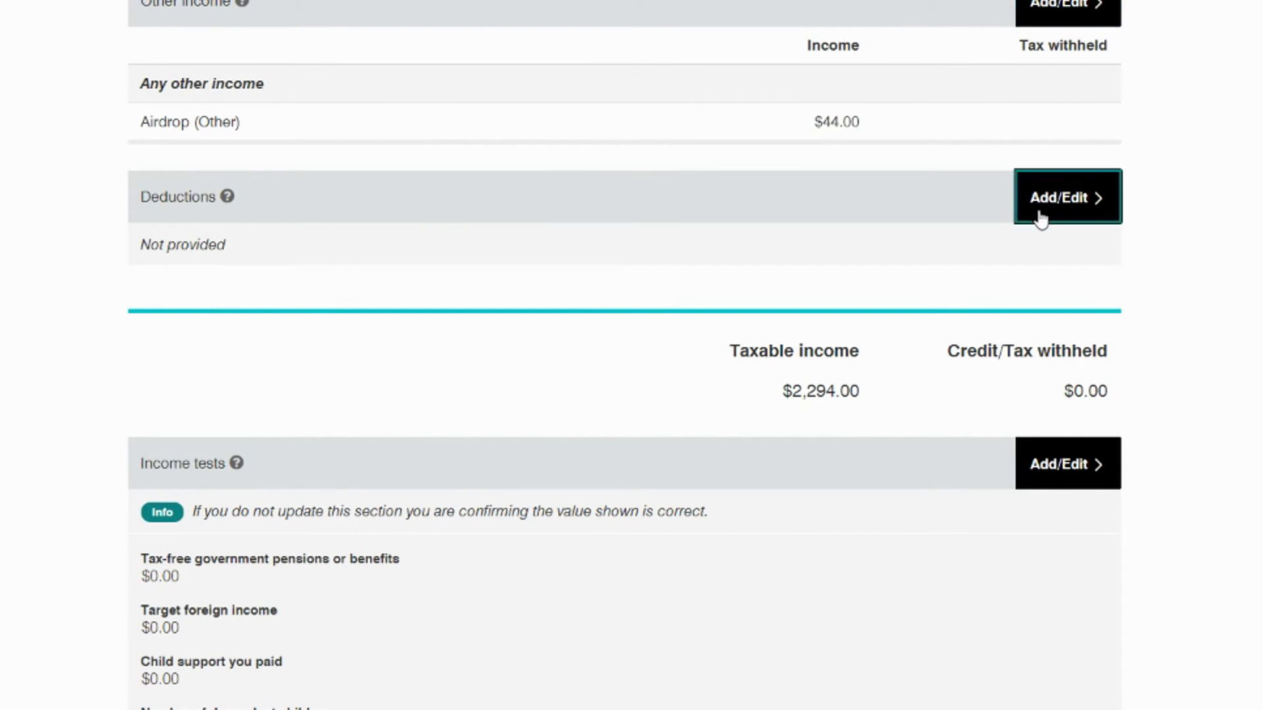
Step: Add an $11 'Expenses' deduction relating to financial investments under Other deductions
click(1037, 210)
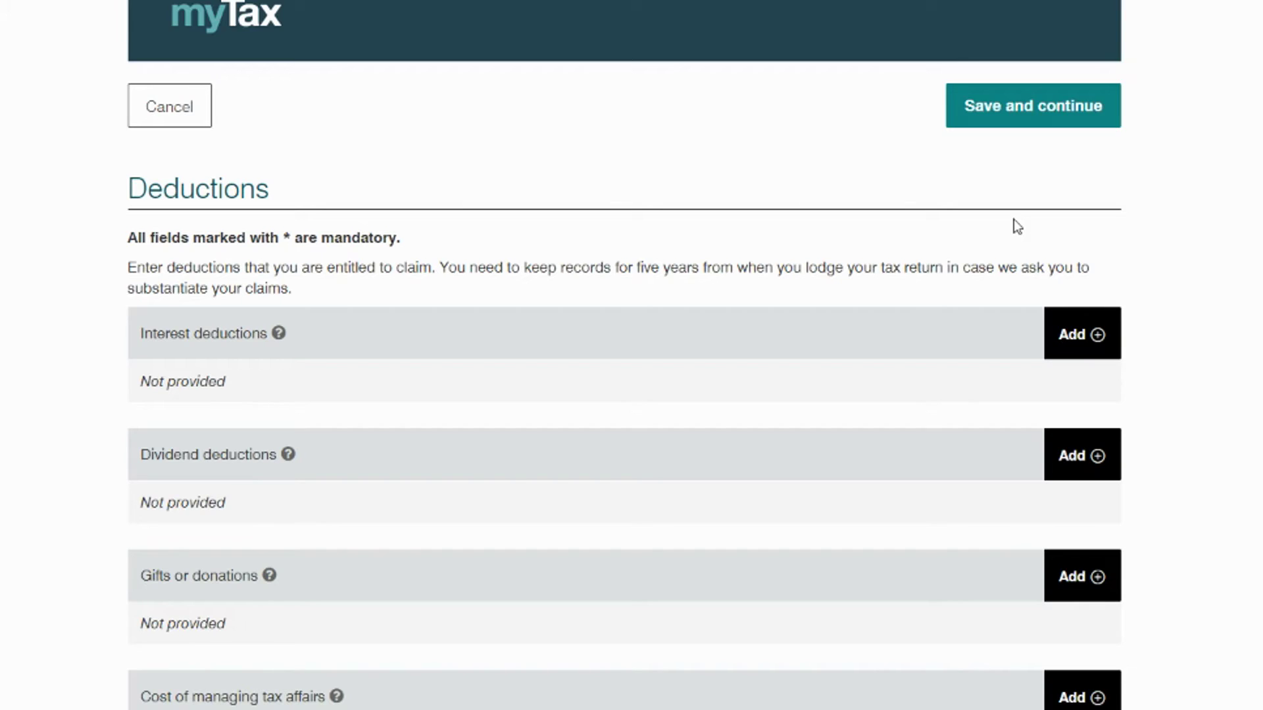
scroll(1013, 221, down, 1)
scroll(1016, 229, down, 1)
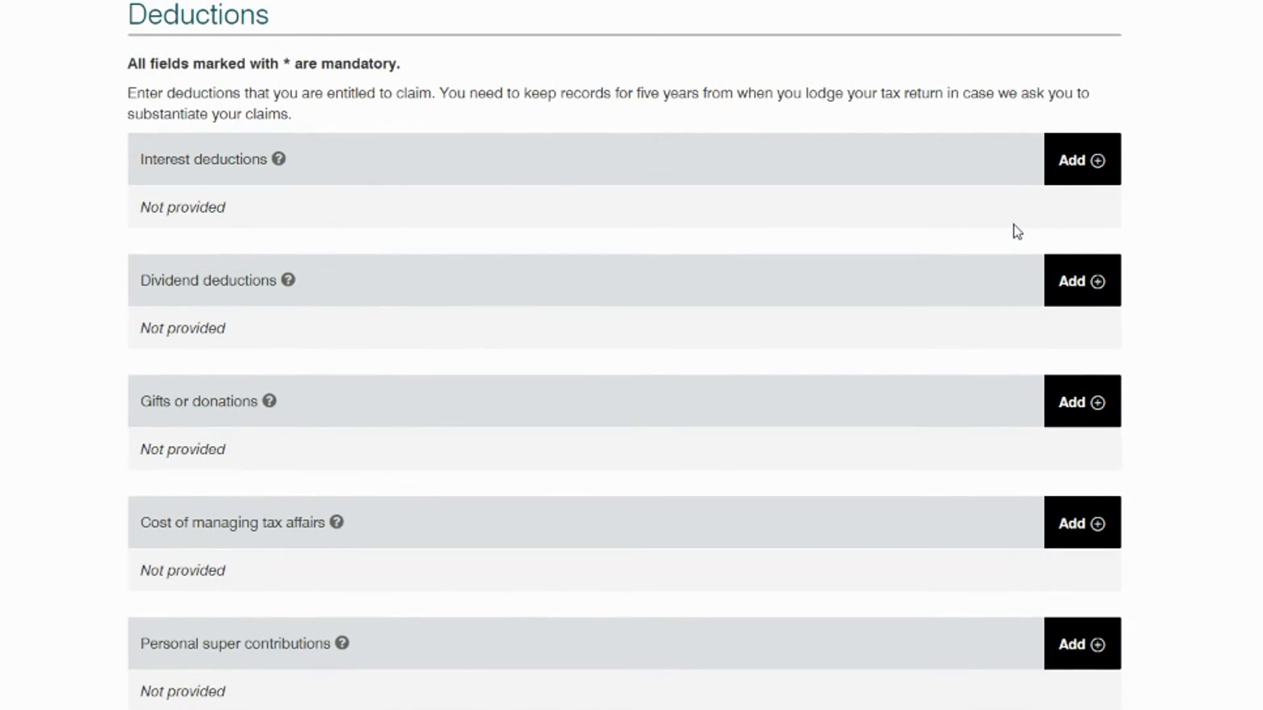
scroll(1018, 232, down, 5)
scroll(1018, 231, down, 2)
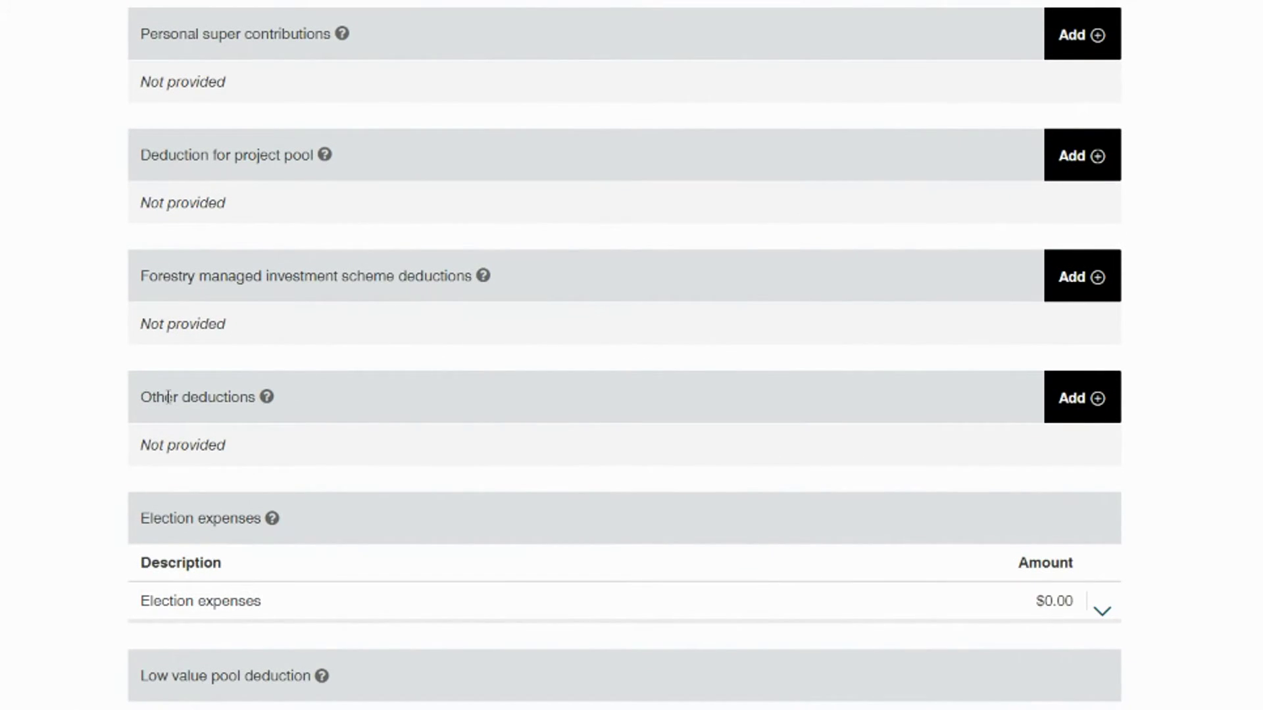
click(1070, 402)
scroll(1065, 403, down, 3)
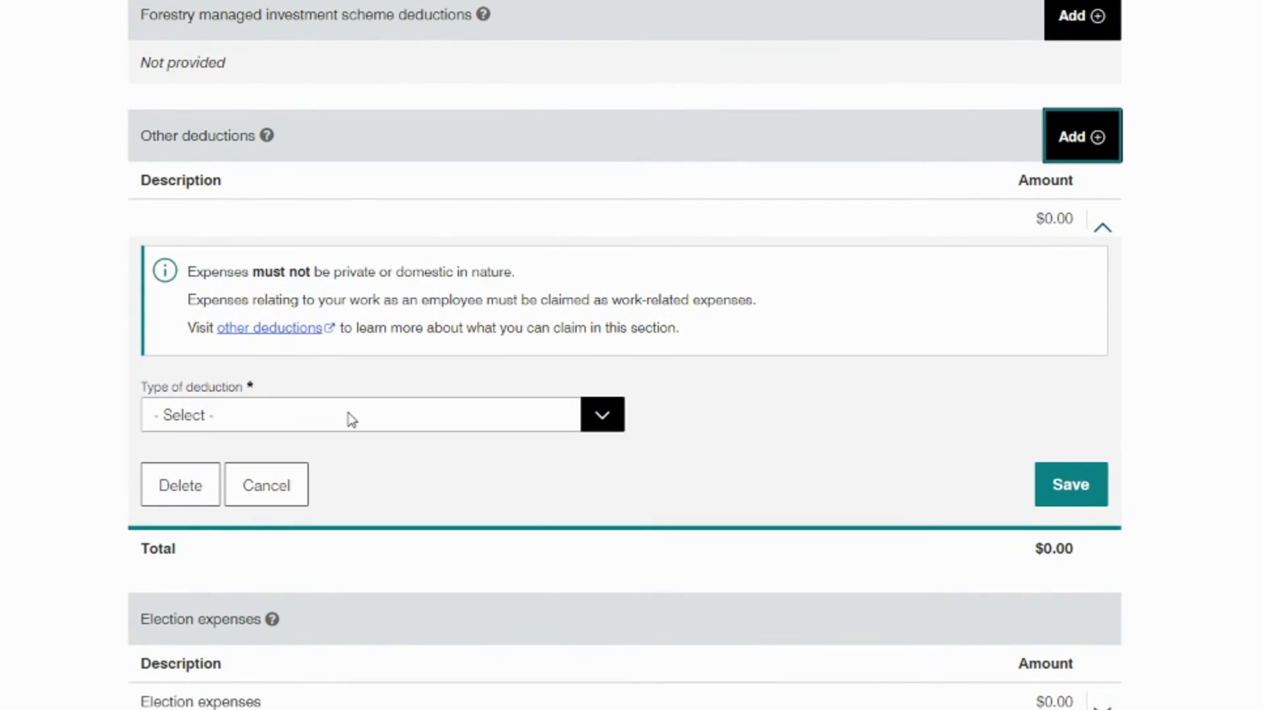
click(348, 421)
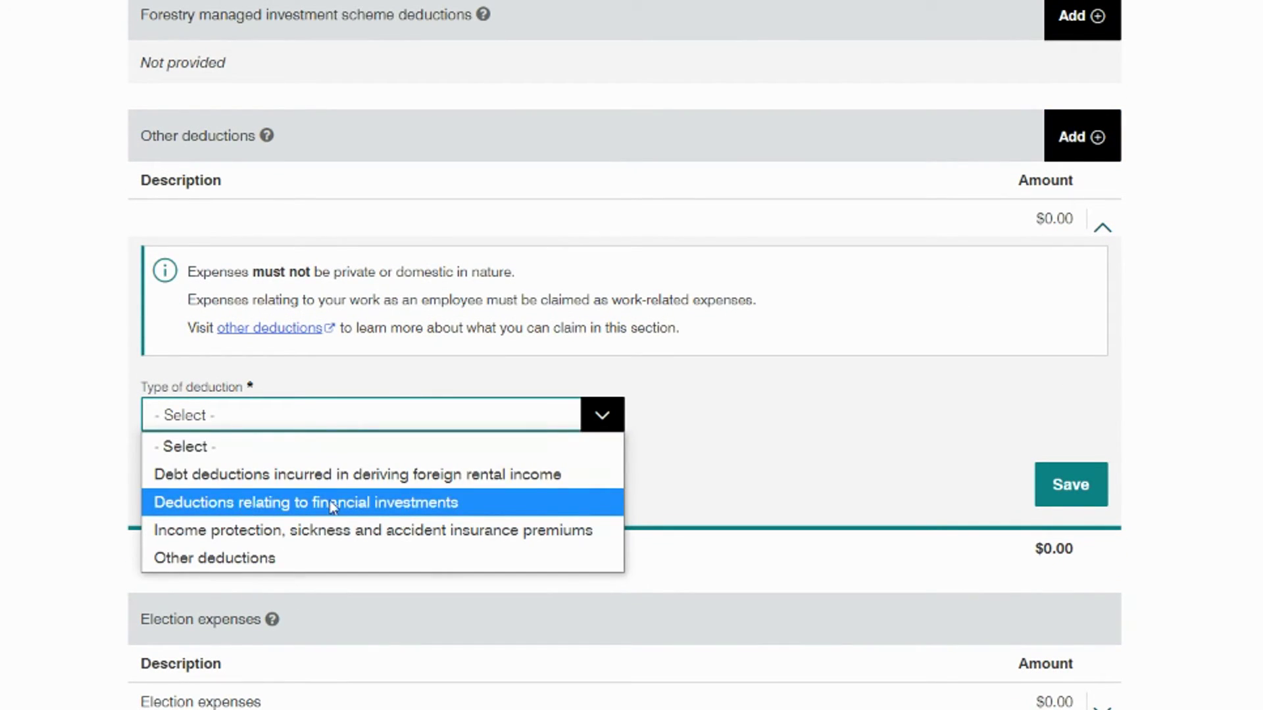
click(460, 505)
text(Expenses)
click(393, 548)
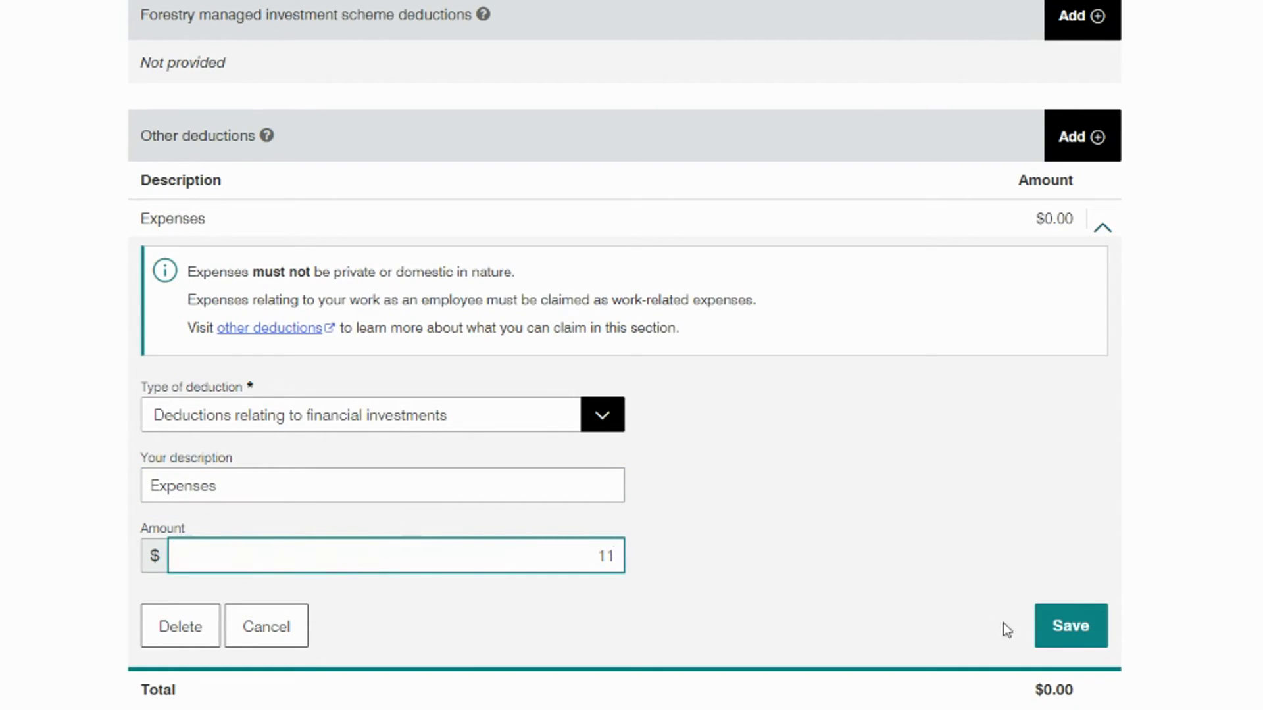
click(1045, 625)
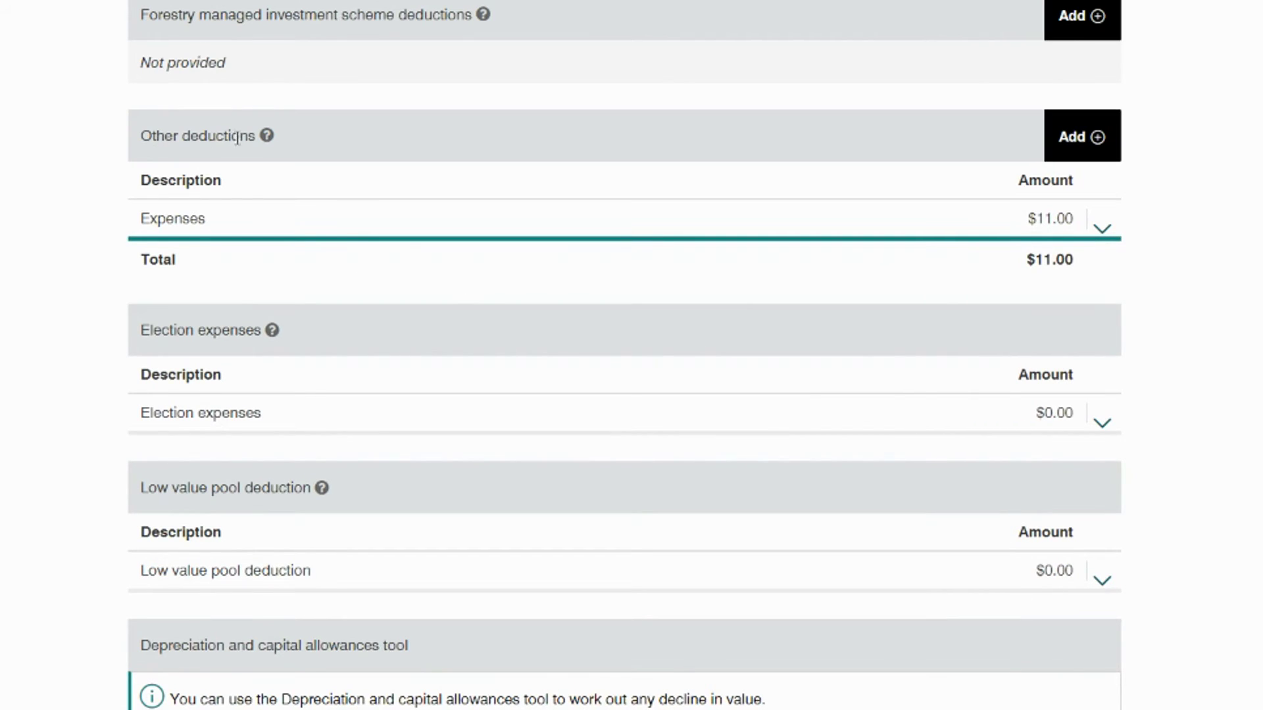
Step: Add a $58 'Koinly Subscription' deduction of type Other deductions and save it
click(1072, 140)
click(511, 425)
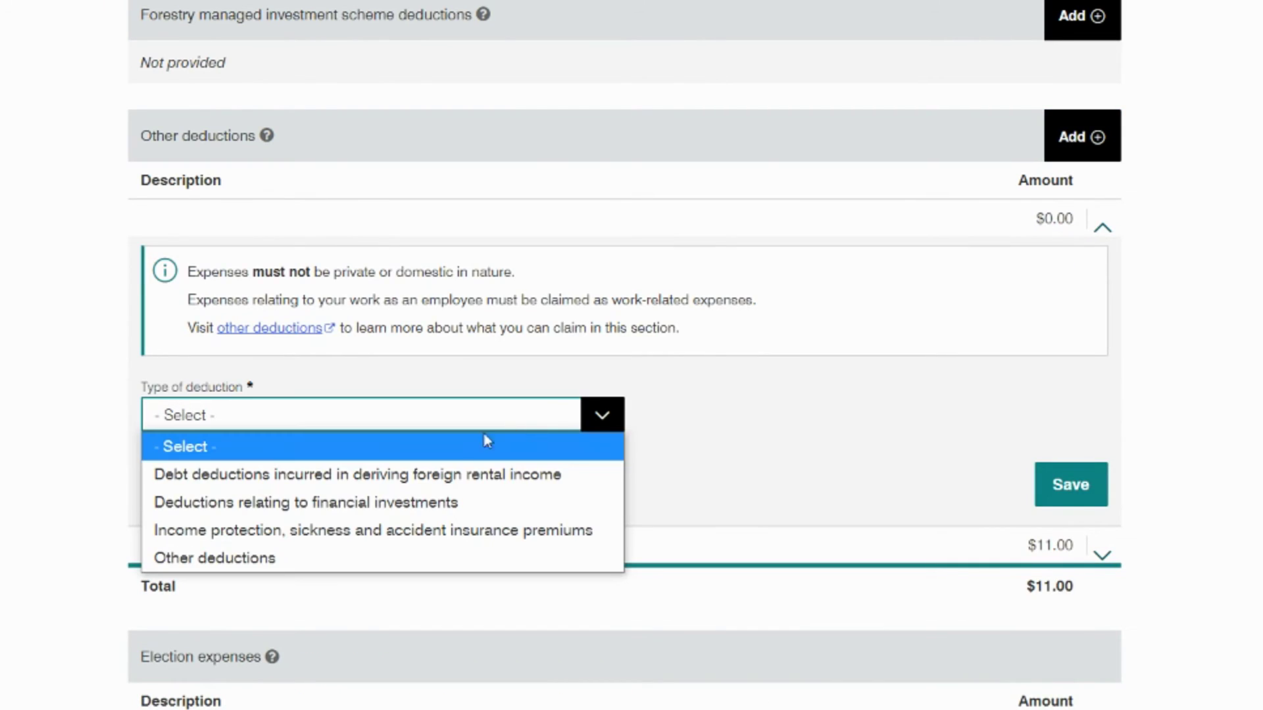
click(261, 558)
text(Koinly Subscription)
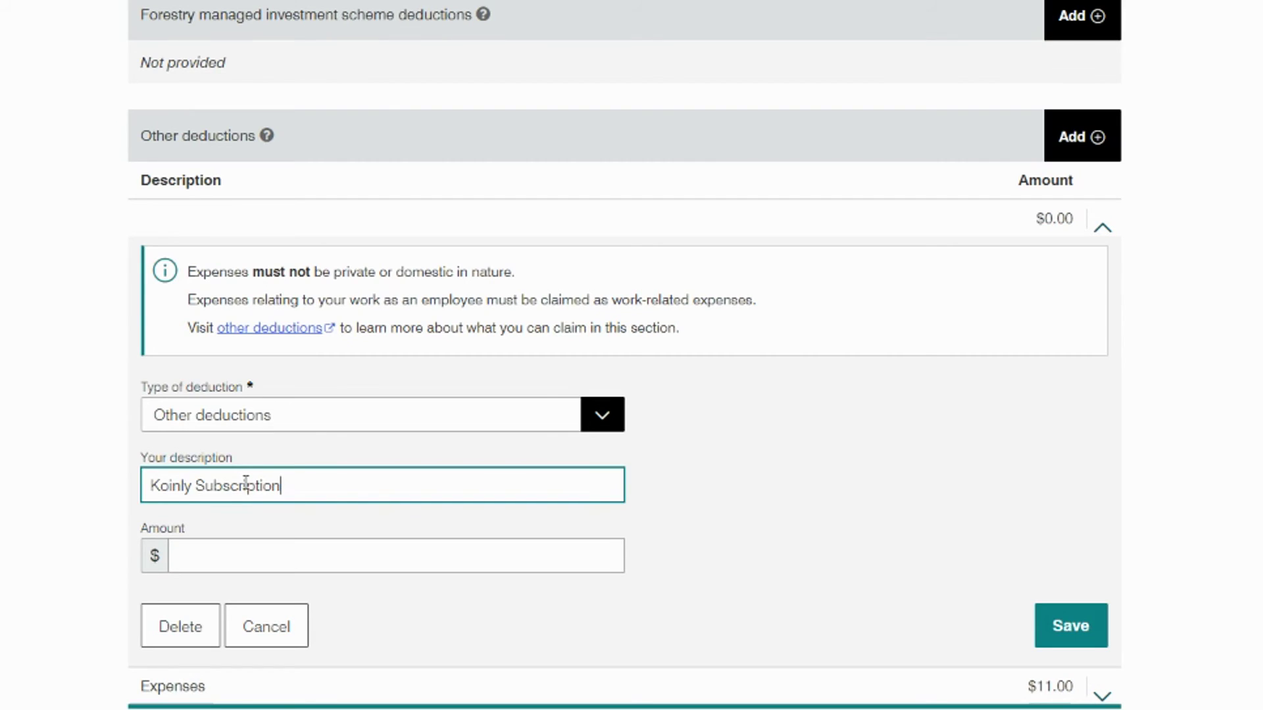
click(320, 547)
text(5)
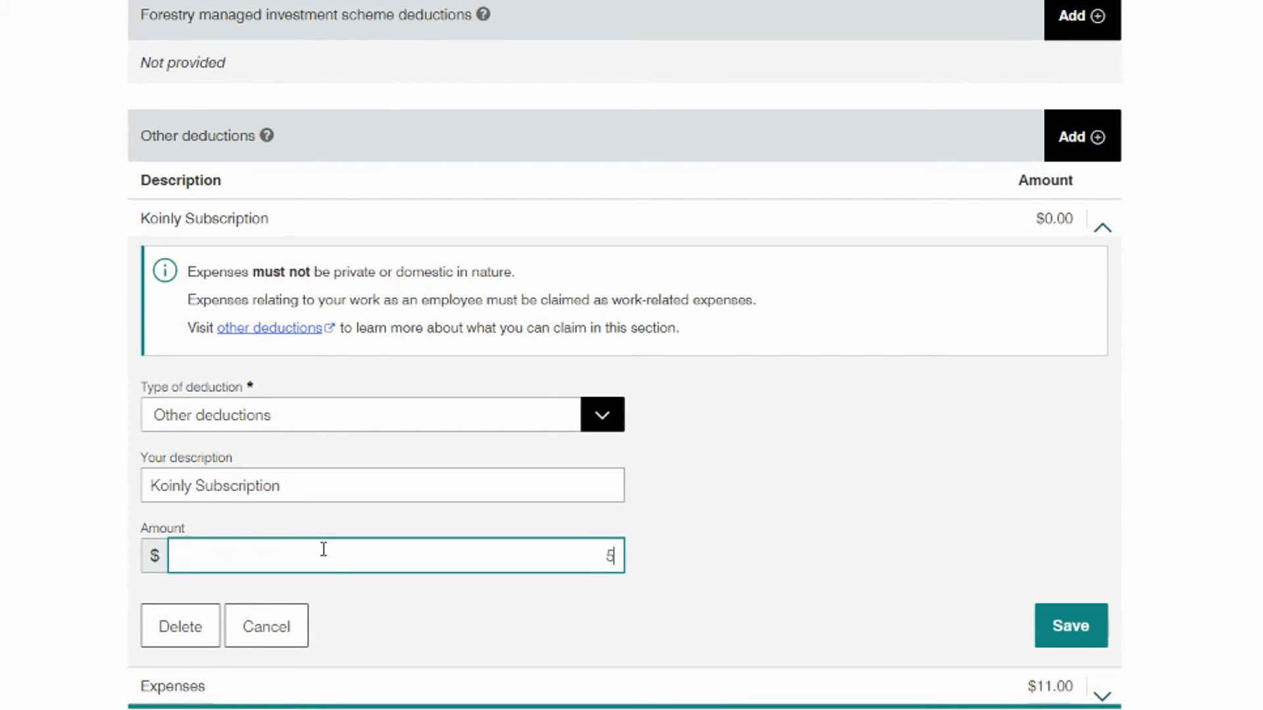
text(8)
click(1080, 623)
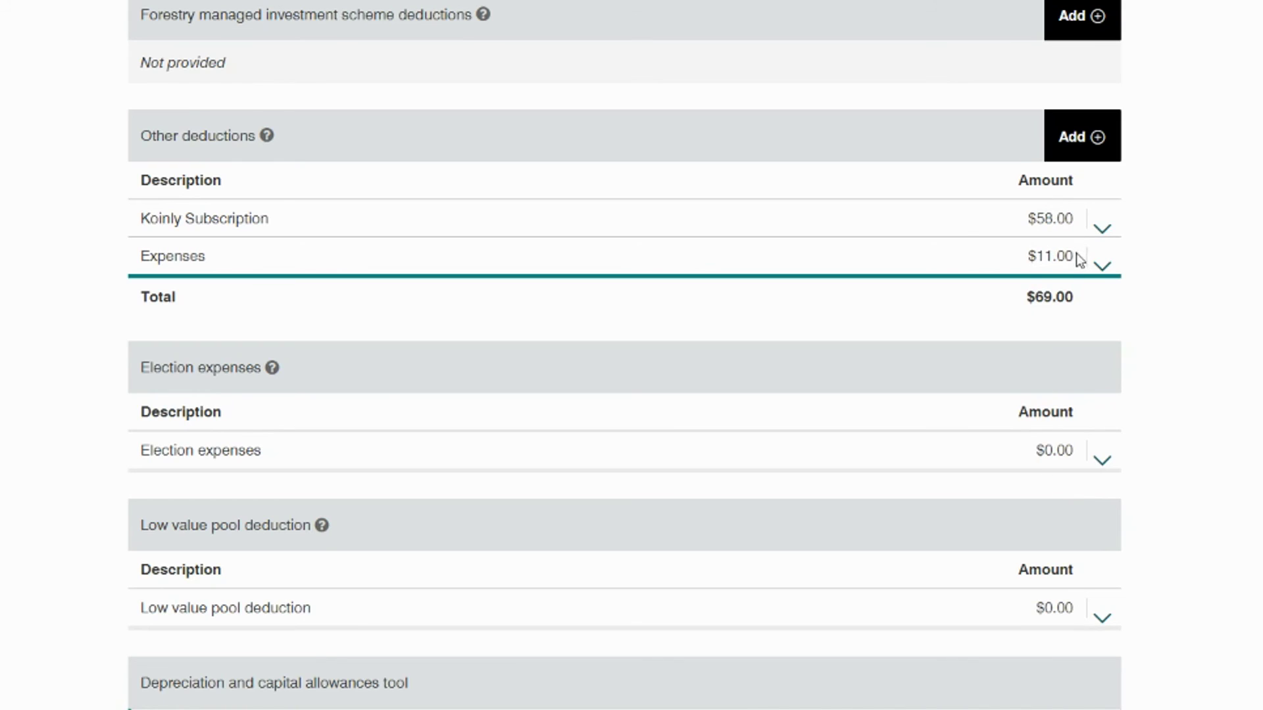
scroll(1040, 326, down, 5)
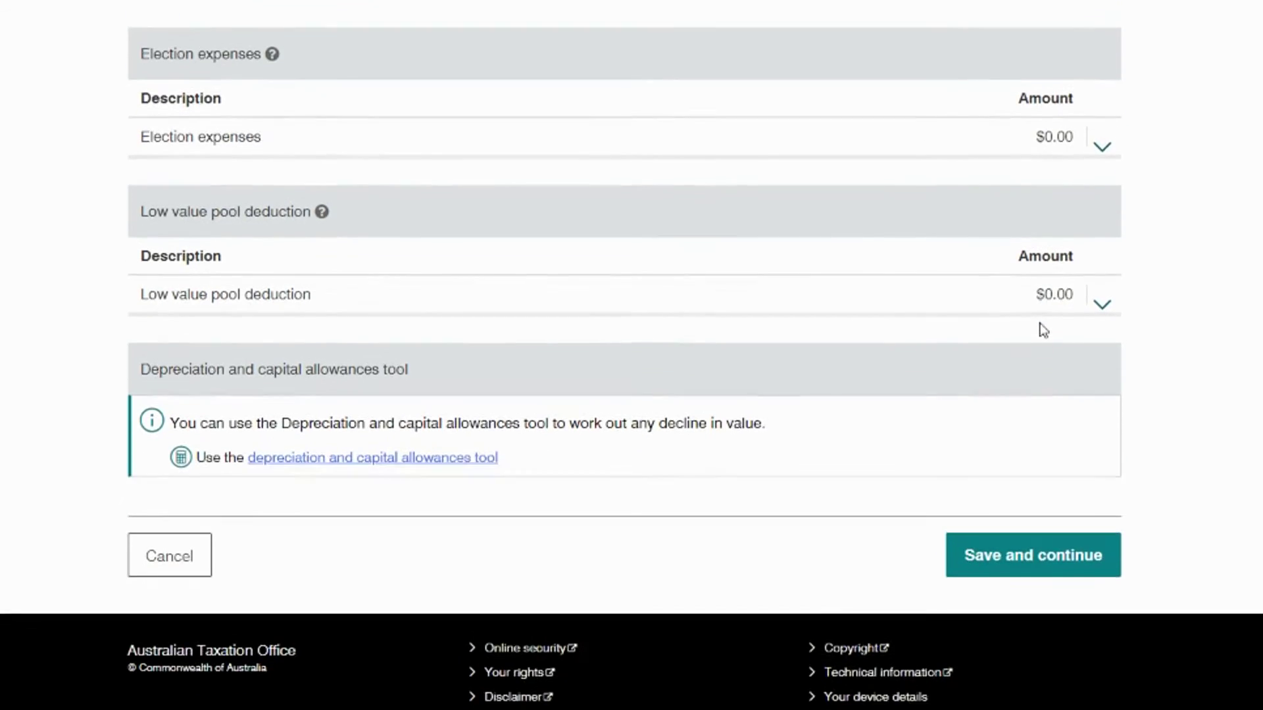